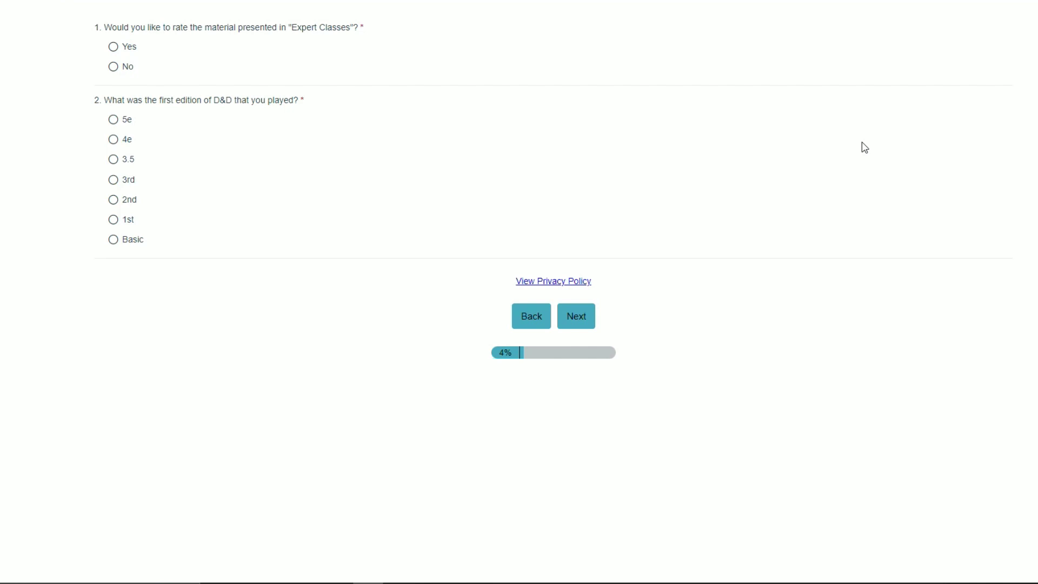
Agree to rate the "Expert Classes" material, choose Basic as the first D&D edition played, and continue to the following survey page.
{"action": "left_click", "coordinate": [113, 48]}
{"action": "left_click", "coordinate": [114, 244]}
{"action": "left_click", "coordinate": [586, 327]}
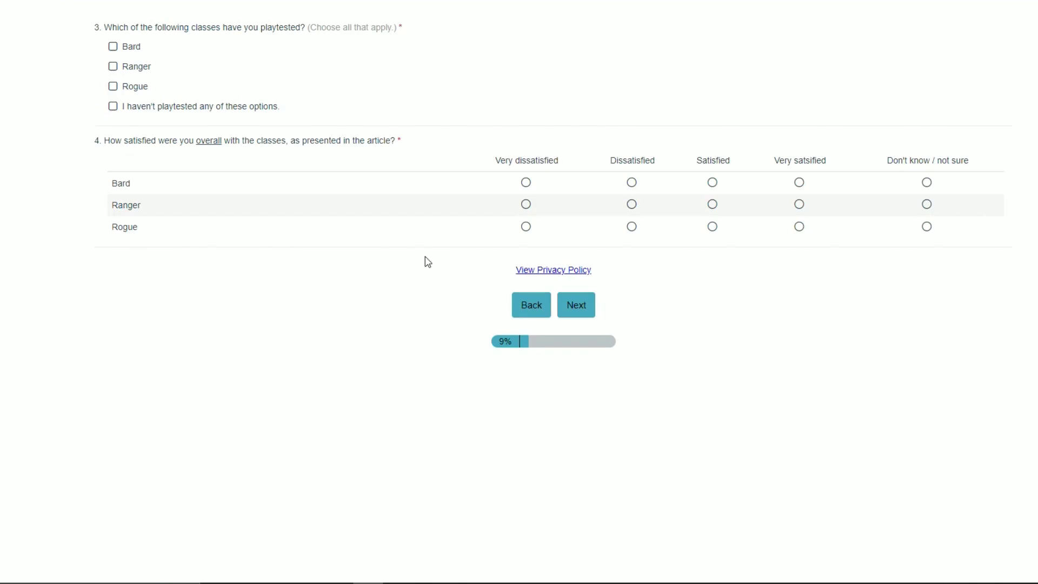
State that none of the classes were playtested, and rate Bard and Ranger Satisfied and Rogue Dissatisfied overall, consulting the playtest PDF.
{"action": "left_click", "coordinate": [113, 106]}
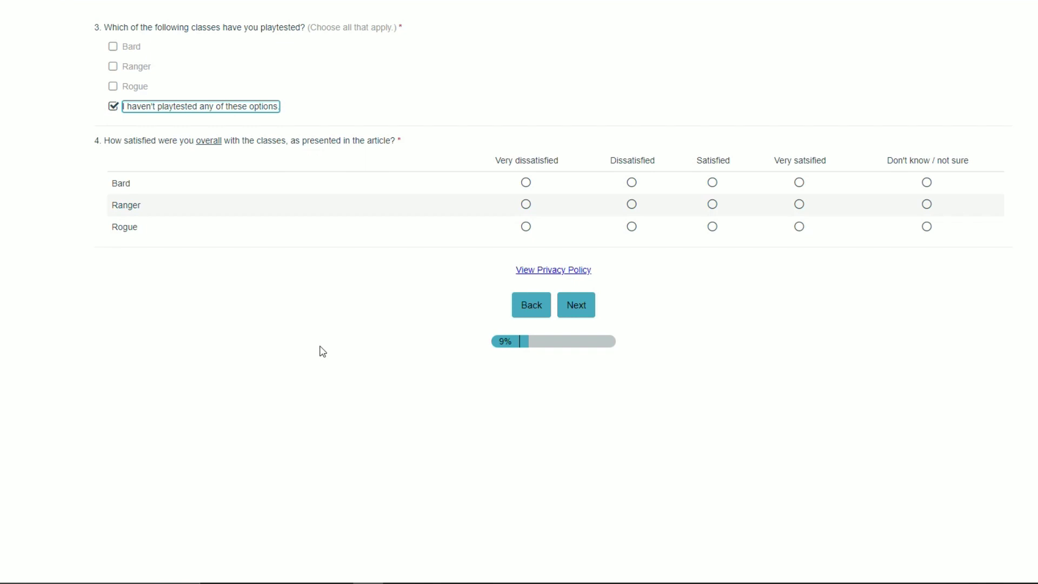
{"action": "key", "text": "alt+Tab"}
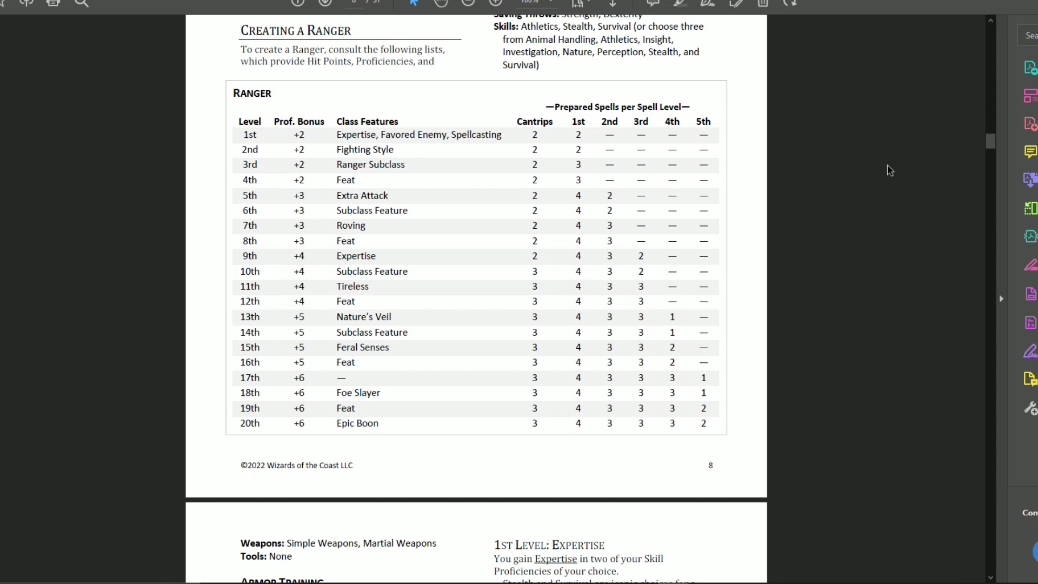
{"action": "scroll", "coordinate": [889, 169], "scroll_direction": "down", "scroll_amount": 15}
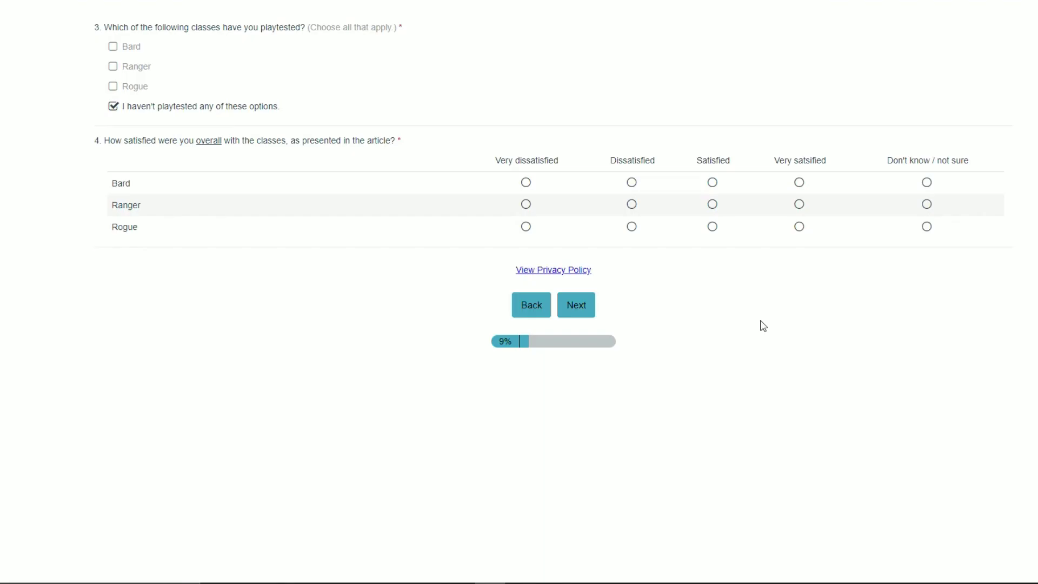
{"action": "left_click", "coordinate": [713, 183]}
{"action": "left_click", "coordinate": [712, 205]}
{"action": "left_click", "coordinate": [632, 230]}
{"action": "key", "text": "Return"}
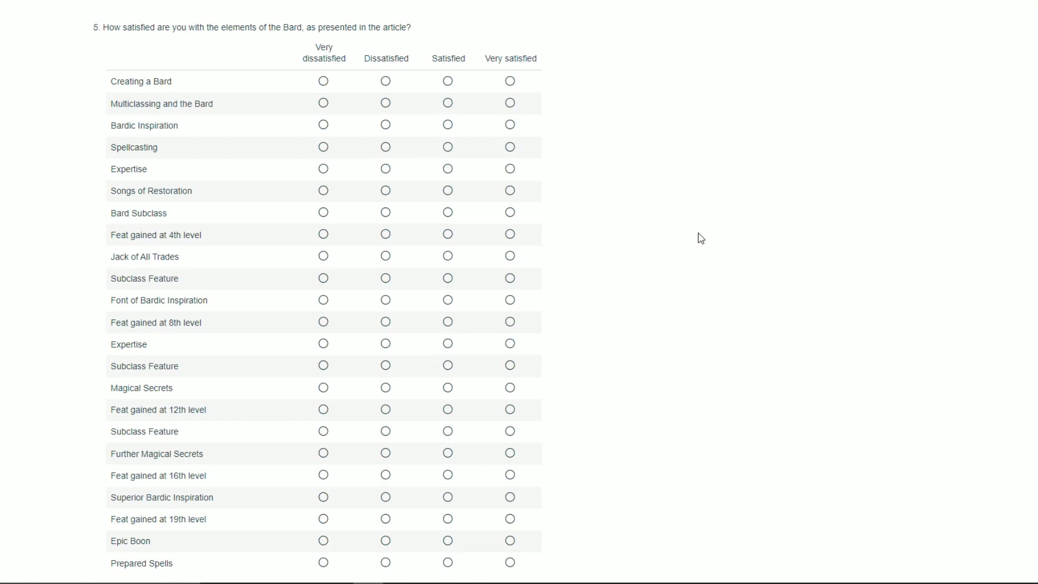
Rate Creating a Bard, Multiclassing and the Bard, Spellcasting, level-2 Expertise and Songs of Restoration Satisfied, and Bardic Inspiration Very satisfied.
{"action": "left_click", "coordinate": [447, 82]}
{"action": "left_click", "coordinate": [448, 103]}
{"action": "left_click", "coordinate": [510, 125]}
{"action": "left_click", "coordinate": [449, 151]}
{"action": "left_click", "coordinate": [448, 171]}
{"action": "left_click", "coordinate": [447, 192]}
Rate Bard Subclass, the 4th-level feat, Jack of All Trades and Font of Bardic Inspiration Satisfied, and the first Subclass Feature Very satisfied.
{"action": "scroll", "coordinate": [571, 288], "scroll_direction": "down", "scroll_amount": 1}
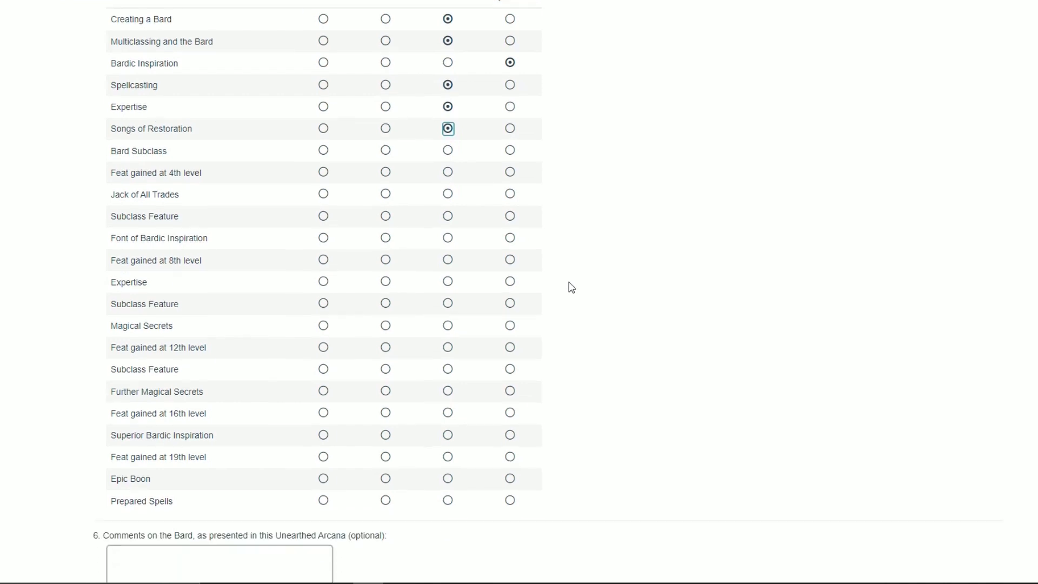
{"action": "scroll", "coordinate": [571, 288], "scroll_direction": "up", "scroll_amount": 1}
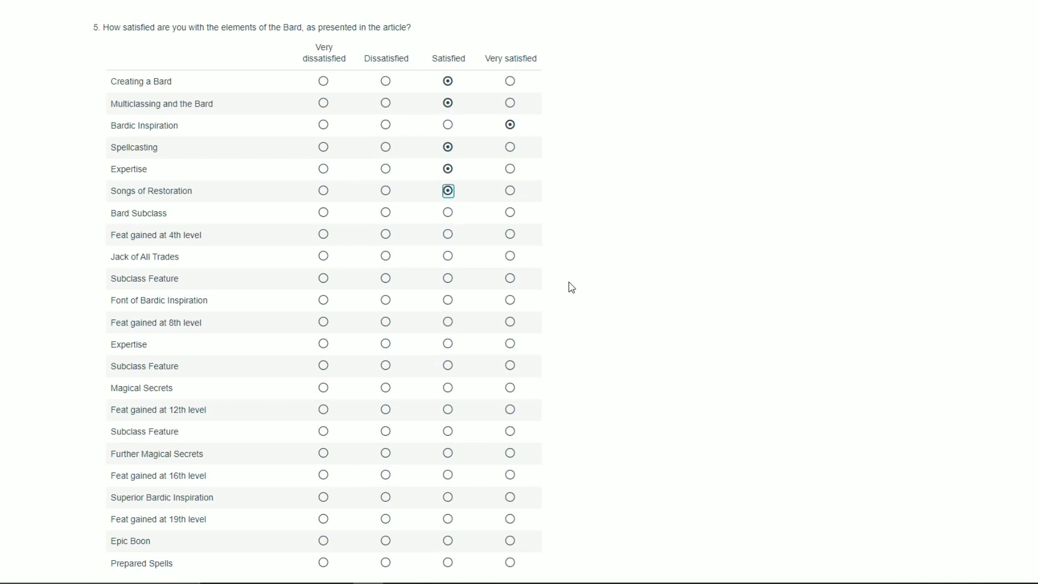
{"action": "left_click", "coordinate": [447, 213]}
{"action": "left_click", "coordinate": [448, 236]}
{"action": "left_click", "coordinate": [447, 257]}
{"action": "scroll", "coordinate": [616, 375], "scroll_direction": "down", "scroll_amount": 1}
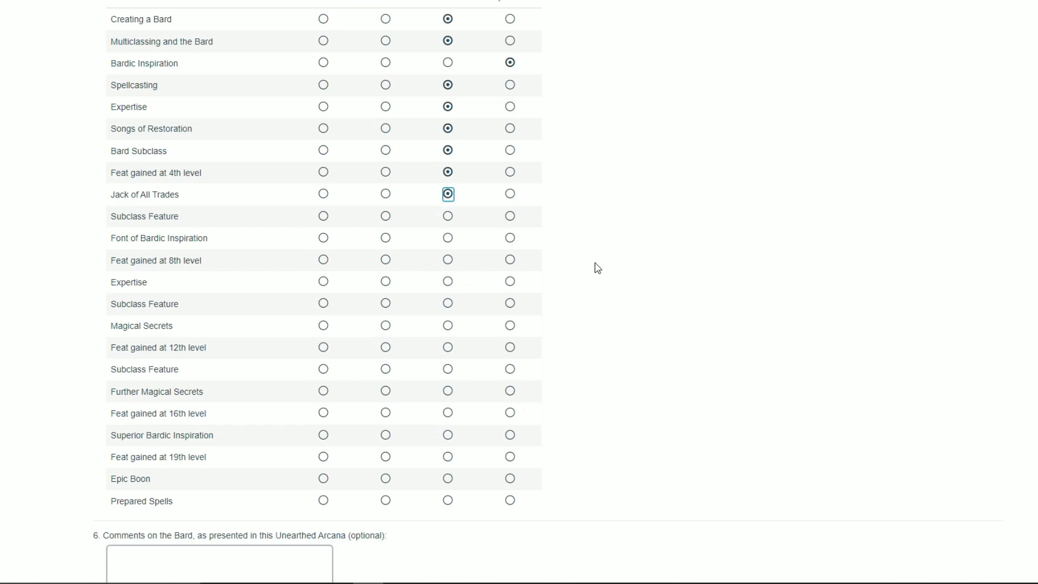
{"action": "left_click", "coordinate": [510, 217]}
{"action": "left_click", "coordinate": [449, 238]}
Check the Bard table in the PDF, then rate the Bard's 8th-level feat through the last Subclass Feature Satisfied, except Magical Secrets Very satisfied.
{"action": "left_click", "coordinate": [490, 582]}
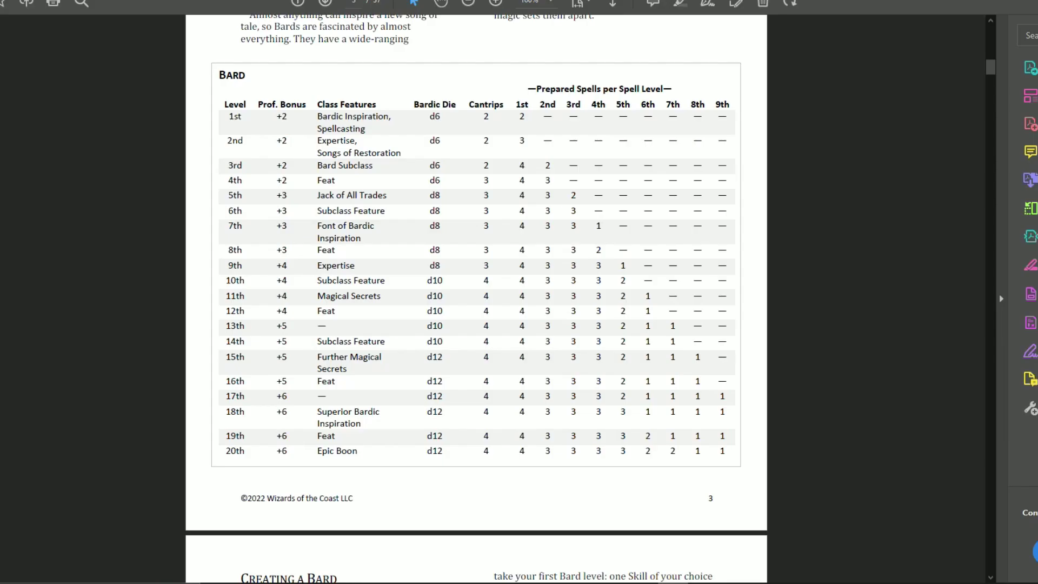
{"action": "key", "text": "alt+Tab"}
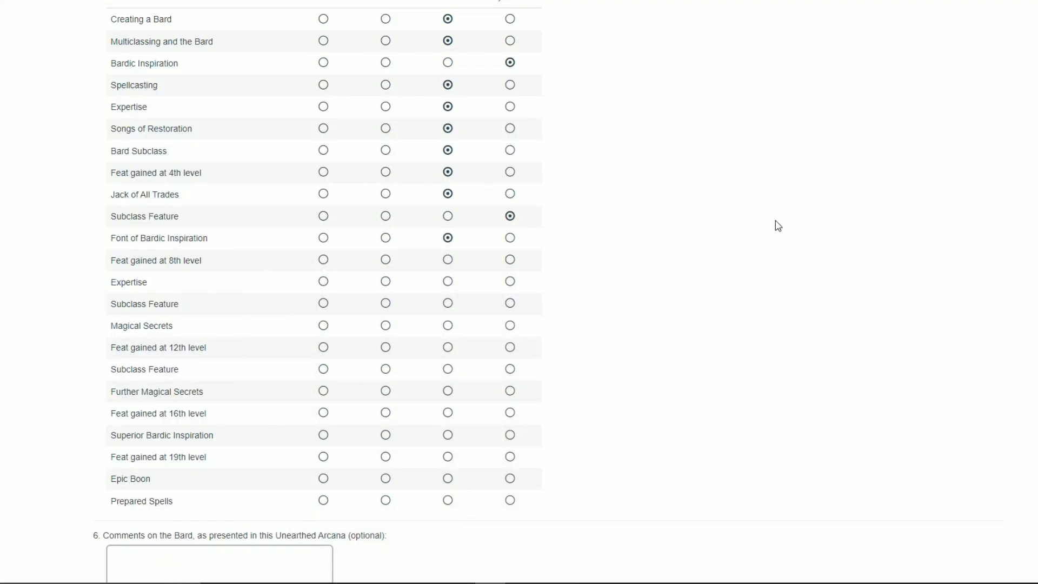
{"action": "left_click", "coordinate": [448, 260]}
{"action": "left_click", "coordinate": [449, 282]}
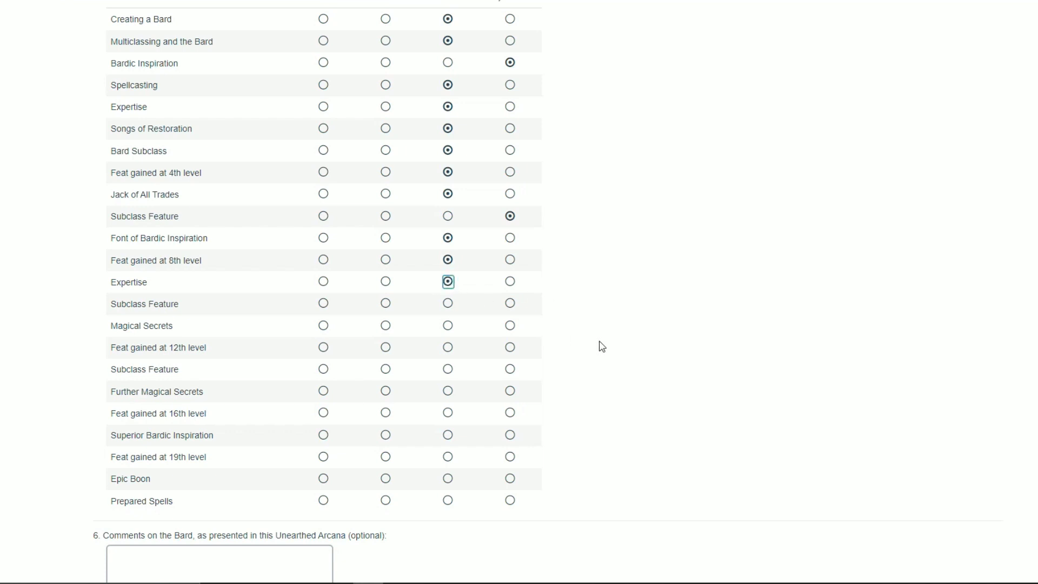
{"action": "left_click", "coordinate": [448, 303]}
{"action": "left_click", "coordinate": [510, 326]}
{"action": "left_click", "coordinate": [448, 347]}
{"action": "left_click", "coordinate": [448, 370]}
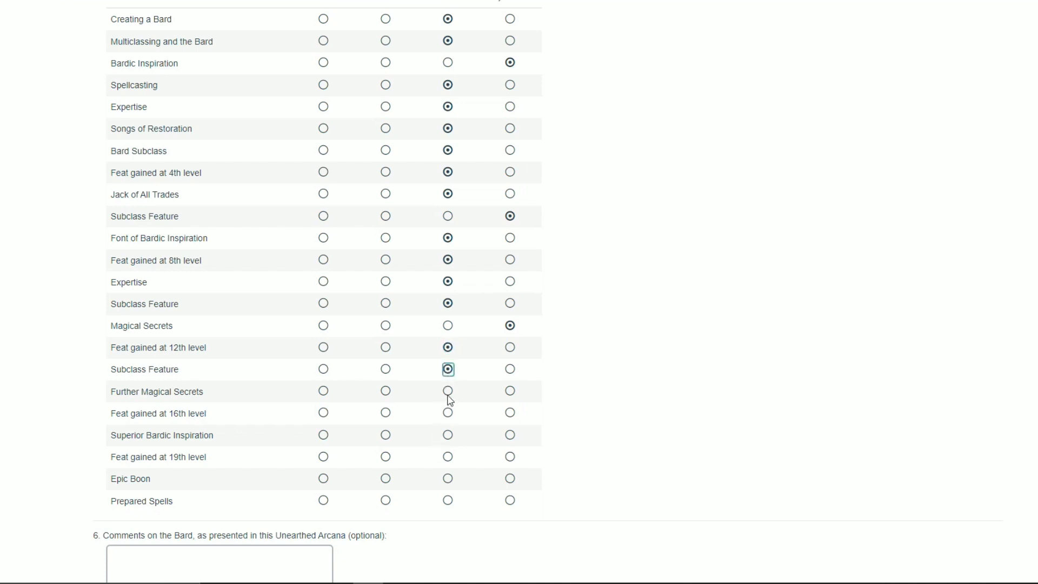
Rate Further Magical Secrets and Superior Bardic Inspiration Very satisfied, the Bard's 16th- and 19th-level feats and Prepared Spells Satisfied, and Epic Boon Dissatisfied.
{"action": "left_click", "coordinate": [509, 391]}
{"action": "left_click", "coordinate": [448, 413]}
{"action": "left_click", "coordinate": [510, 436]}
{"action": "left_click", "coordinate": [449, 457]}
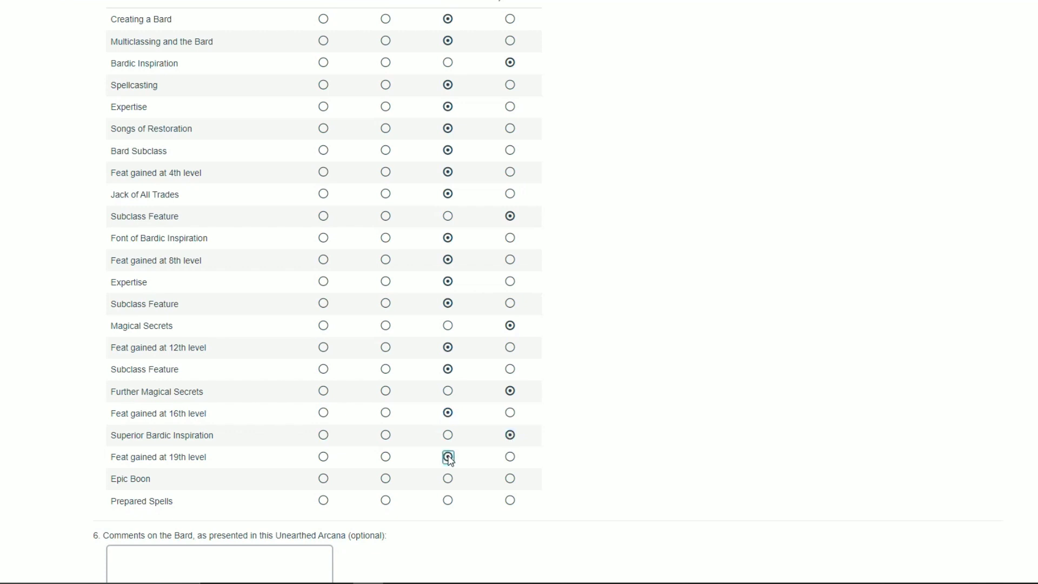
{"action": "left_click", "coordinate": [386, 479]}
{"action": "left_click", "coordinate": [449, 501]}
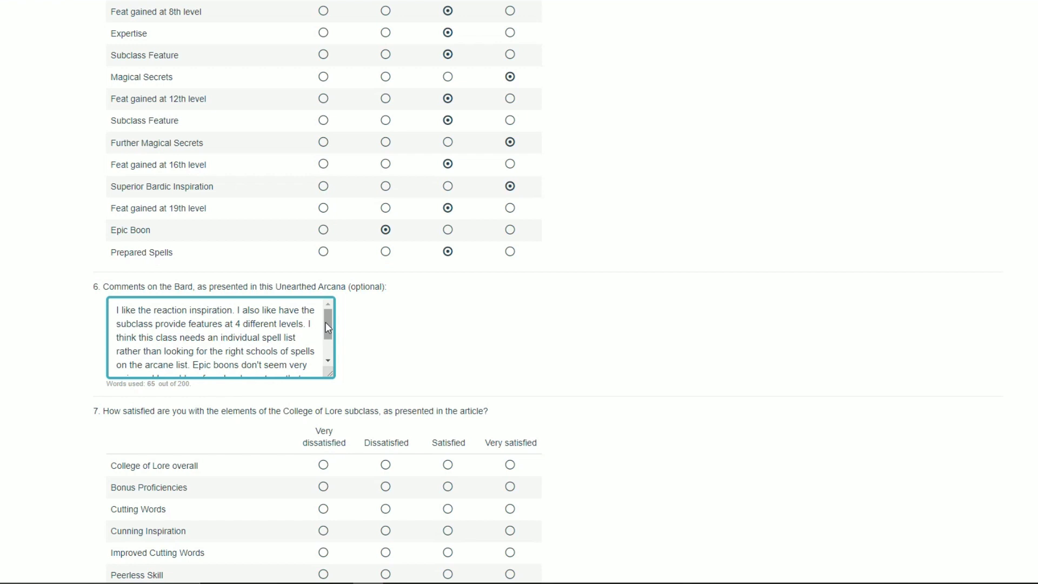
{"action": "left_click_drag", "start_coordinate": [326, 323], "coordinate": [328, 339]}
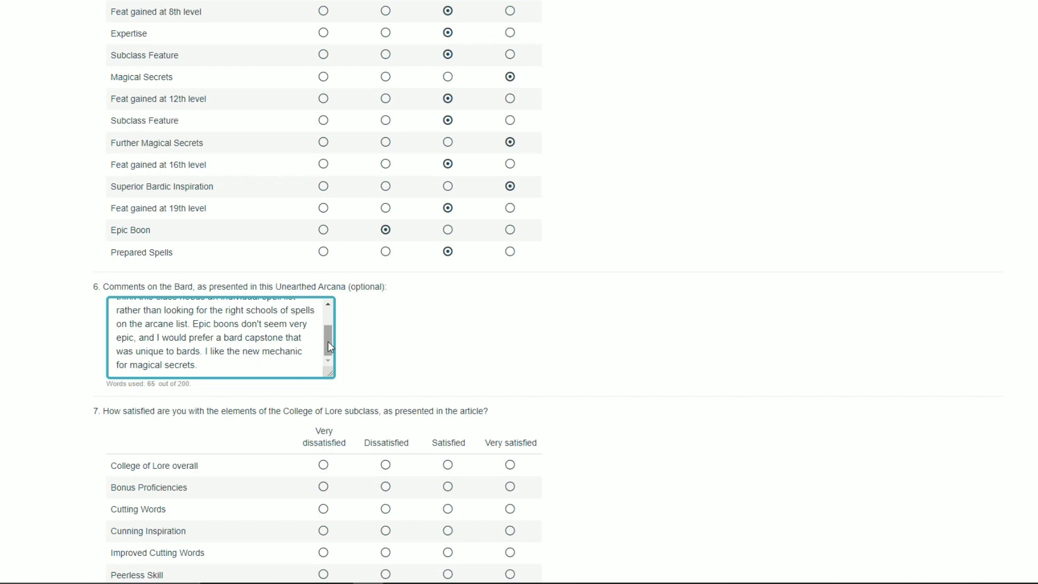
Rate College of Lore overall, Cunning Inspiration and Improved Cutting Words Dissatisfied, and Bonus Proficiencies, Cutting Words and Peerless Skill Satisfied.
{"action": "scroll", "coordinate": [617, 370], "scroll_direction": "down", "scroll_amount": 5}
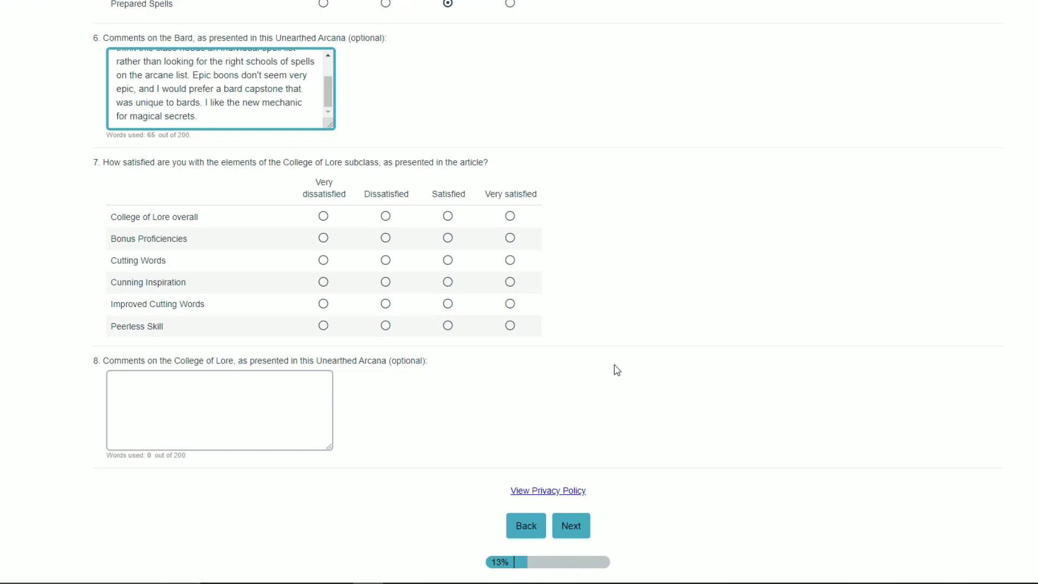
{"action": "key", "text": "alt+Tab"}
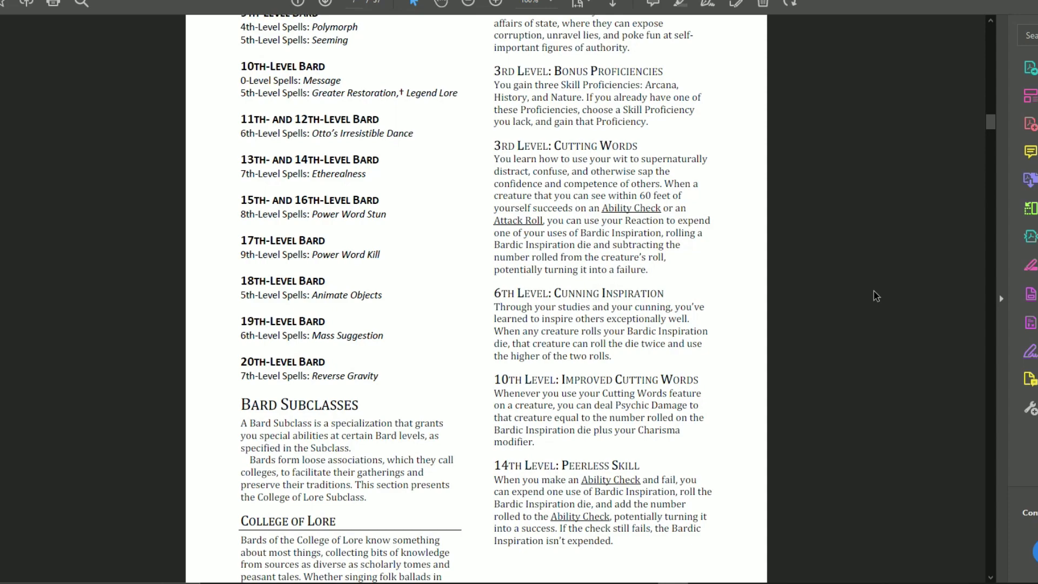
{"action": "key", "text": "alt+Tab"}
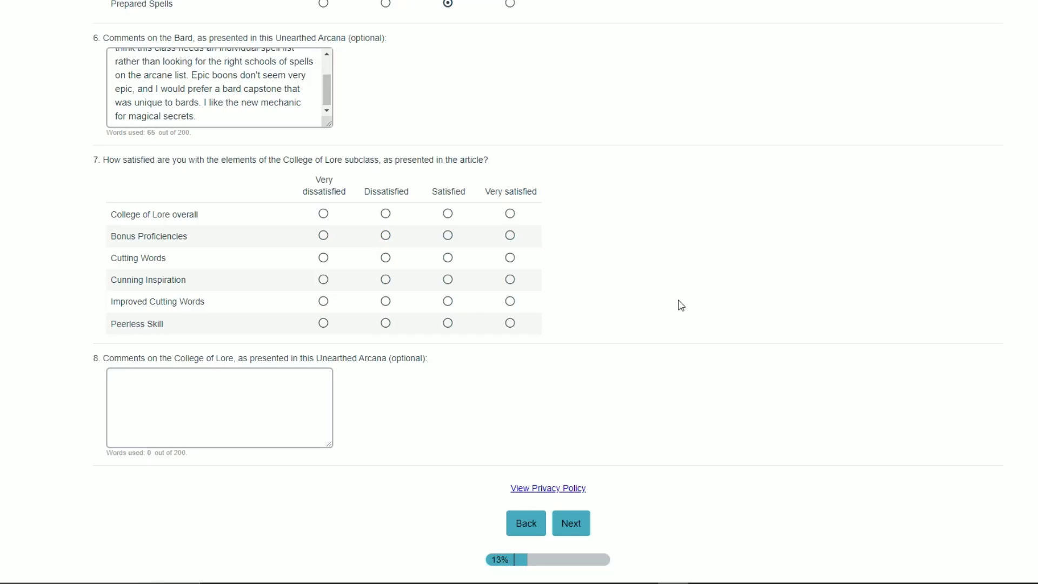
{"action": "left_click", "coordinate": [385, 215]}
{"action": "left_click", "coordinate": [448, 236]}
{"action": "left_click", "coordinate": [449, 258]}
{"action": "left_click", "coordinate": [386, 280]}
{"action": "left_click", "coordinate": [386, 302]}
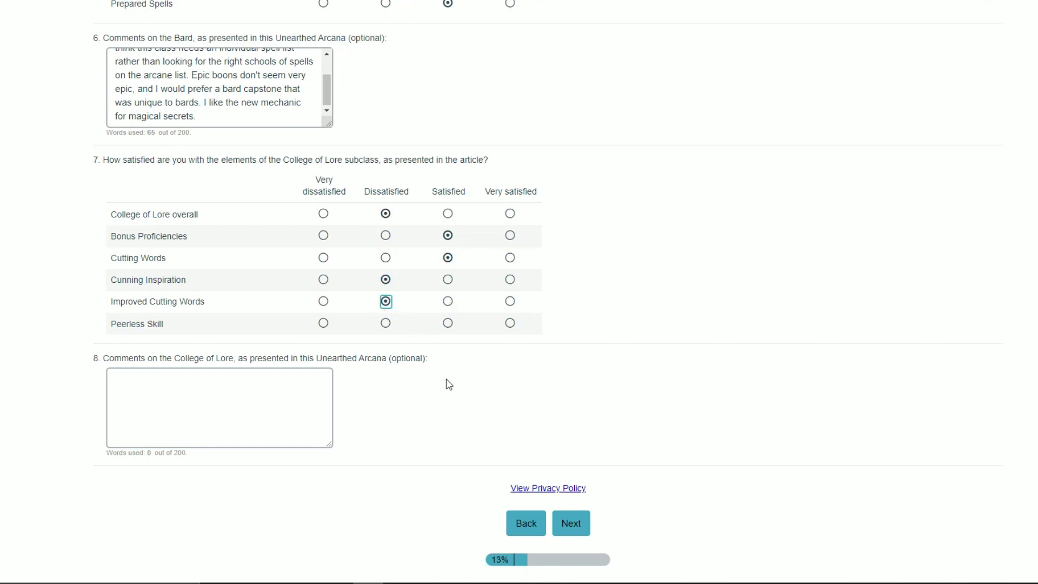
{"action": "left_click", "coordinate": [447, 324]}
Comment that College of Lore seems really bland, asking where the features are that have the flavor of a bard specialized in gathering.
{"action": "left_click", "coordinate": [263, 401]}
{"action": "type", "text": "College of Lore seems really bland to me. Where are the features that have the flavor of a bard specialized in gathering lore? What does better inspiration or cutting words that does damage have to do with lore?"}
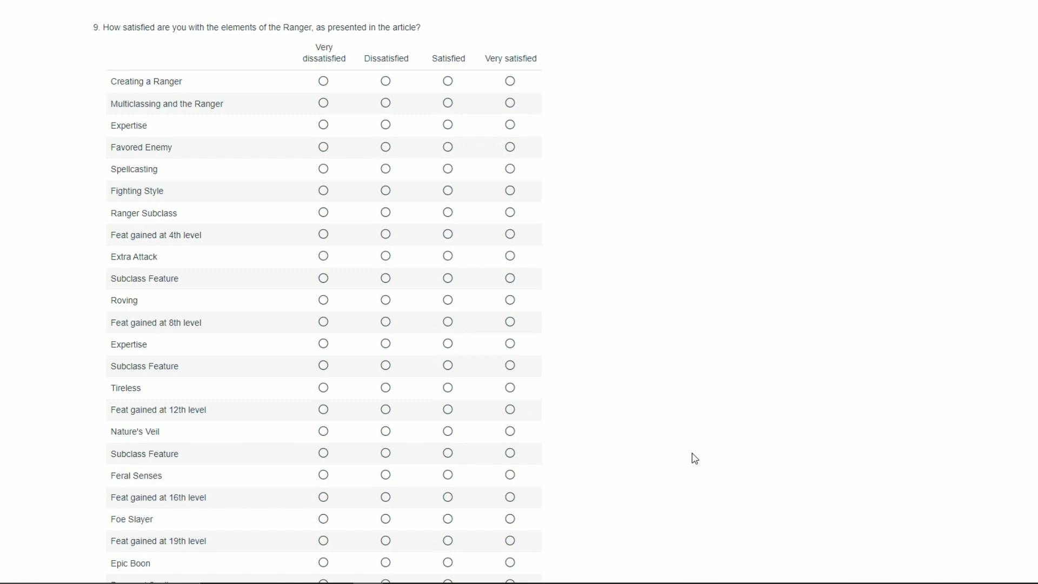
Rate Creating a Ranger, Multiclassing, first Expertise, Spellcasting, Fighting Style and Ranger Subclass Satisfied, and Favored Enemy Dissatisfied.
{"action": "left_click", "coordinate": [448, 82]}
{"action": "left_click", "coordinate": [449, 104]}
{"action": "left_click", "coordinate": [448, 125]}
{"action": "left_click", "coordinate": [386, 147]}
{"action": "left_click", "coordinate": [449, 172]}
{"action": "left_click", "coordinate": [448, 192]}
{"action": "left_click", "coordinate": [450, 215]}
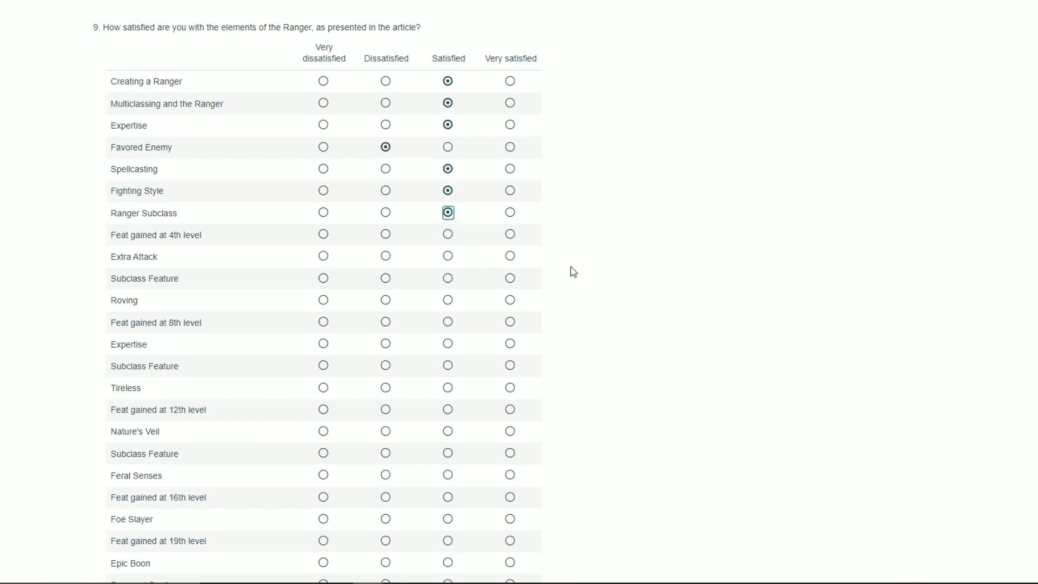
Rate the Ranger's 4th-level feat, Extra Attack, first Subclass Feature and 8th-level feat Satisfied, and Roving Very satisfied.
{"action": "left_click", "coordinate": [448, 235]}
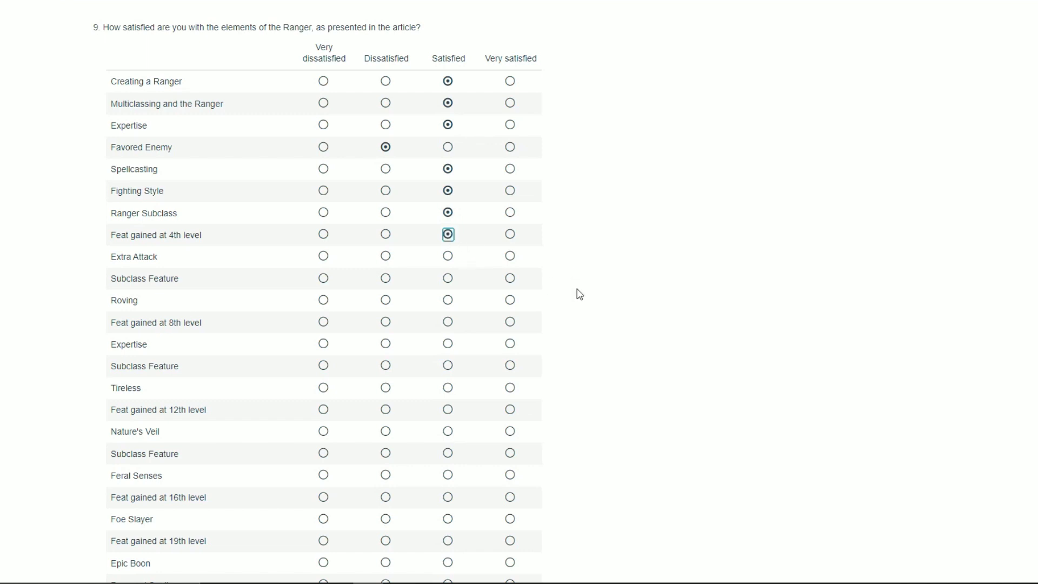
{"action": "left_click", "coordinate": [448, 257]}
{"action": "left_click", "coordinate": [448, 278]}
{"action": "left_click", "coordinate": [510, 300]}
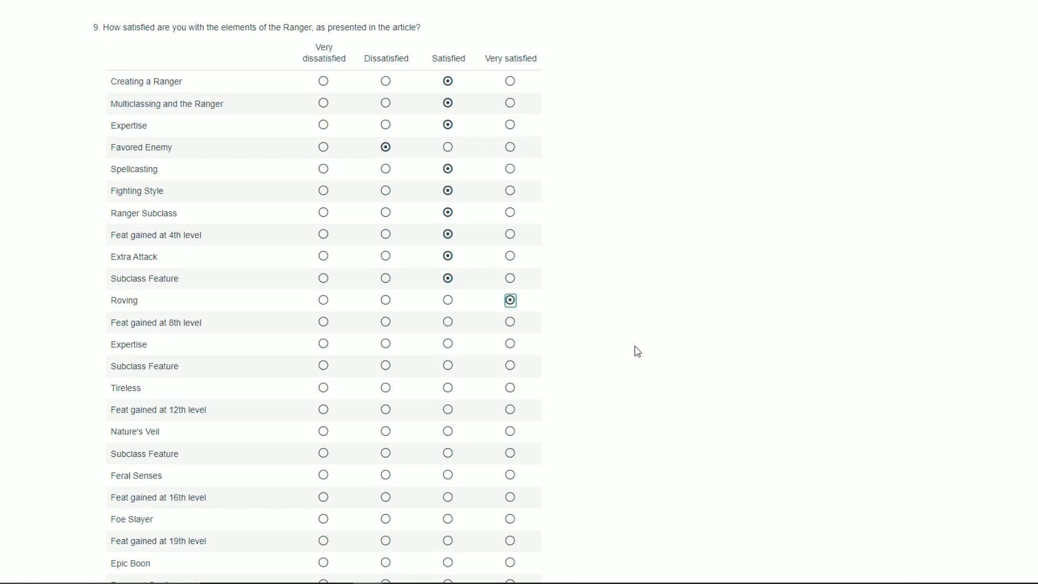
{"action": "left_click", "coordinate": [448, 323]}
Rate the Ranger's second Expertise, second Subclass Feature, Tireless and 12th-level feat Satisfied.
{"action": "scroll", "coordinate": [573, 366], "scroll_direction": "down", "scroll_amount": 3}
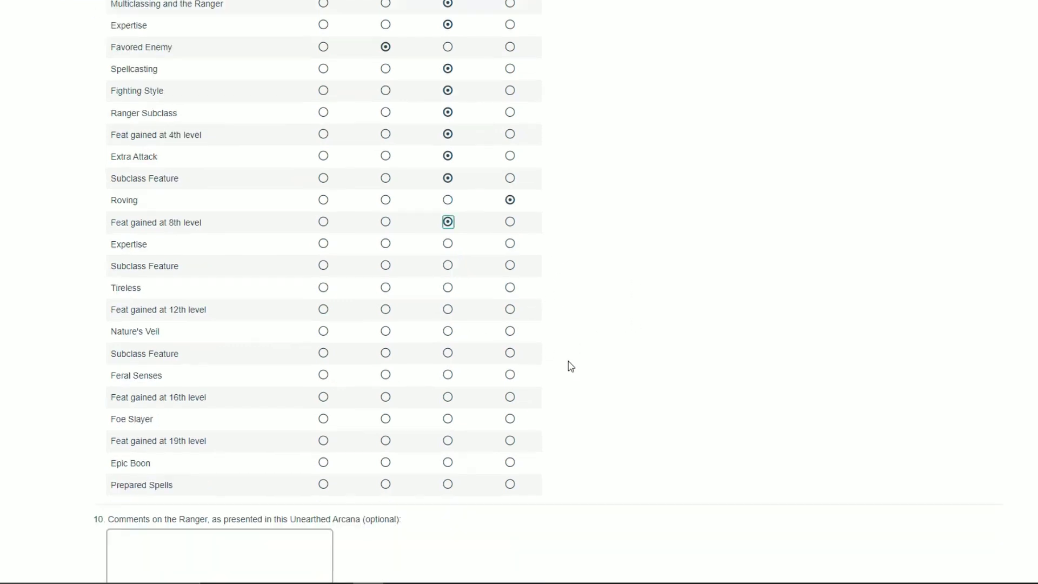
{"action": "left_click", "coordinate": [449, 228]}
{"action": "left_click", "coordinate": [448, 222]}
{"action": "left_click", "coordinate": [447, 242]}
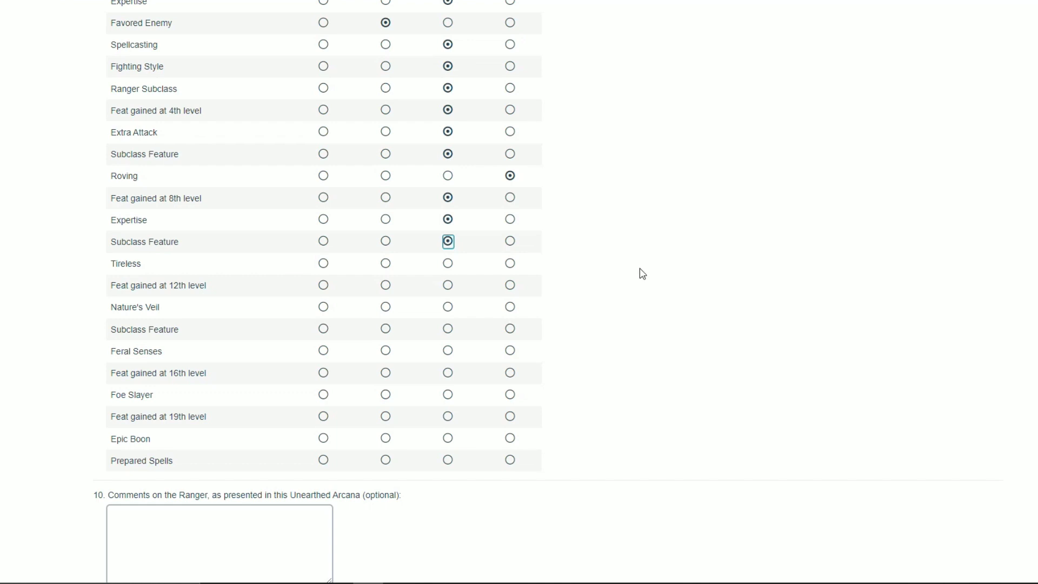
{"action": "left_click", "coordinate": [447, 264]}
{"action": "left_click", "coordinate": [448, 287]}
Rate Nature's Veil and Feral Senses Very satisfied, and the Subclass Feature between them Satisfied.
{"action": "left_click", "coordinate": [510, 306]}
{"action": "key", "text": "Tab"}
{"action": "key", "text": "Right"}
{"action": "key", "text": "Right"}
{"action": "left_click", "coordinate": [510, 351]}
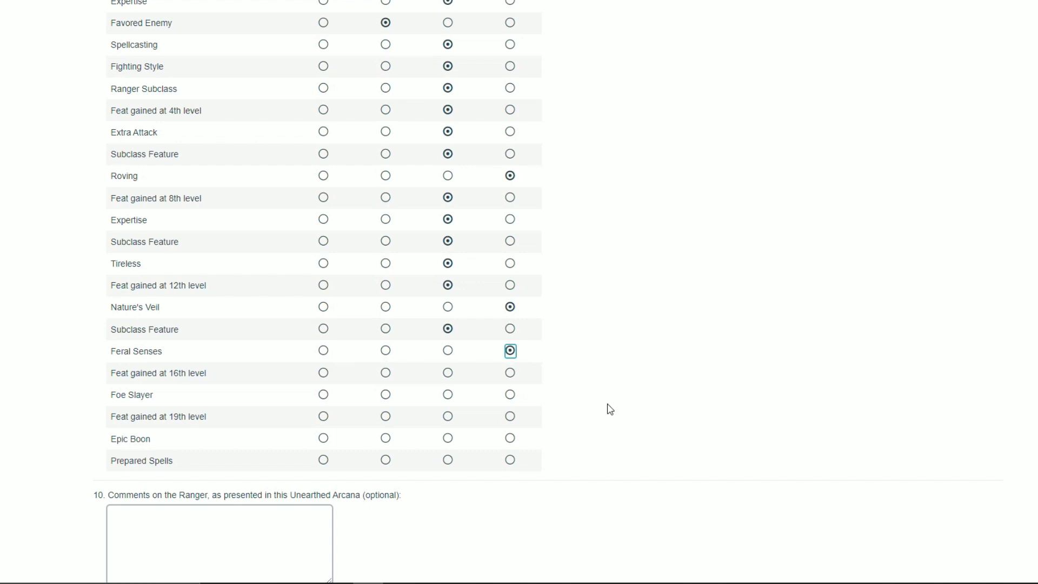
Rate the Ranger's 16th-level feat, Foe Slayer, 19th-level feat and Prepared Spells Satisfied, and Epic Boon Dissatisfied.
{"action": "left_click", "coordinate": [447, 372]}
{"action": "left_click", "coordinate": [448, 397]}
{"action": "left_click", "coordinate": [448, 417]}
{"action": "left_click", "coordinate": [385, 439]}
{"action": "left_click", "coordinate": [448, 460]}
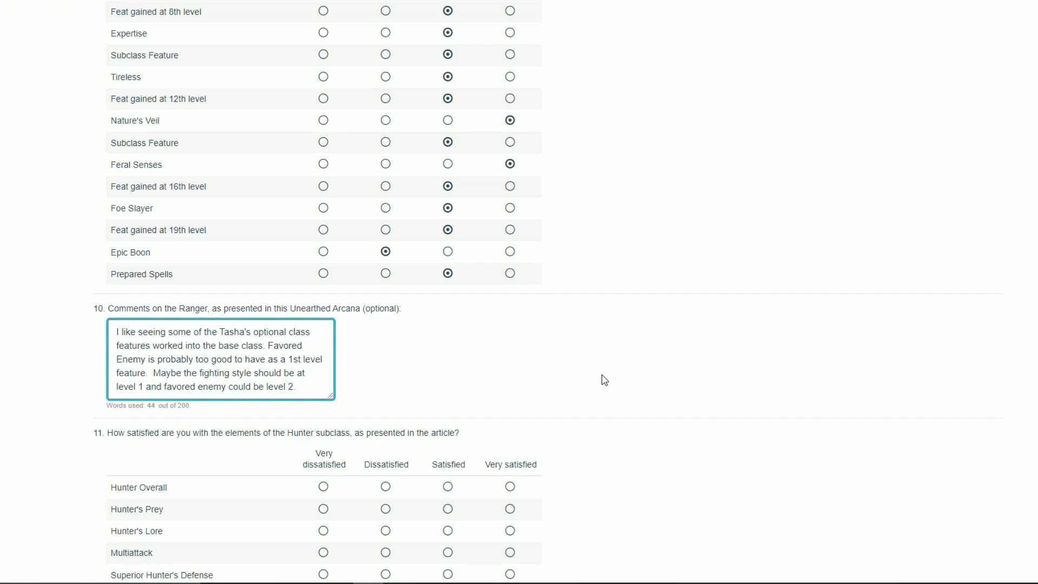
Rate Hunter Overall, Hunter's Prey and Superior Hunter's Defense Dissatisfied, Hunter's Lore Very satisfied, and Multiattack Very dissatisfied.
{"action": "scroll", "coordinate": [604, 380], "scroll_direction": "down", "scroll_amount": 5}
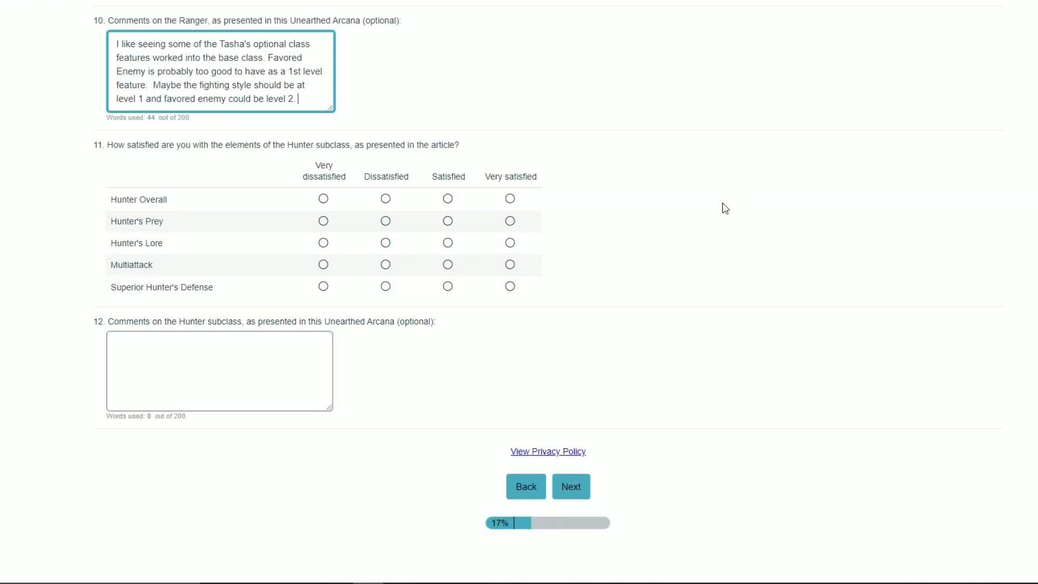
{"action": "left_click", "coordinate": [387, 200]}
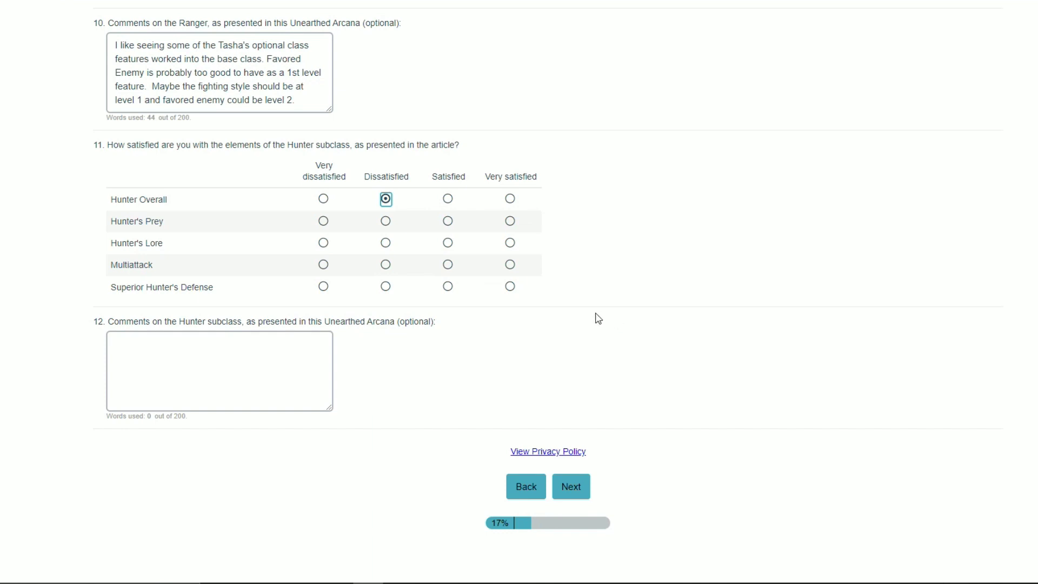
{"action": "left_click", "coordinate": [385, 222]}
{"action": "left_click", "coordinate": [512, 246]}
{"action": "left_click", "coordinate": [323, 264]}
{"action": "left_click", "coordinate": [387, 288]}
Paste the prepared Hunter comment about fewer choices, the liked Hunter's Lore and the really bad Multiattack, and read it through.
{"action": "left_click", "coordinate": [306, 354]}
{"action": "key", "text": "ctrl+v"}
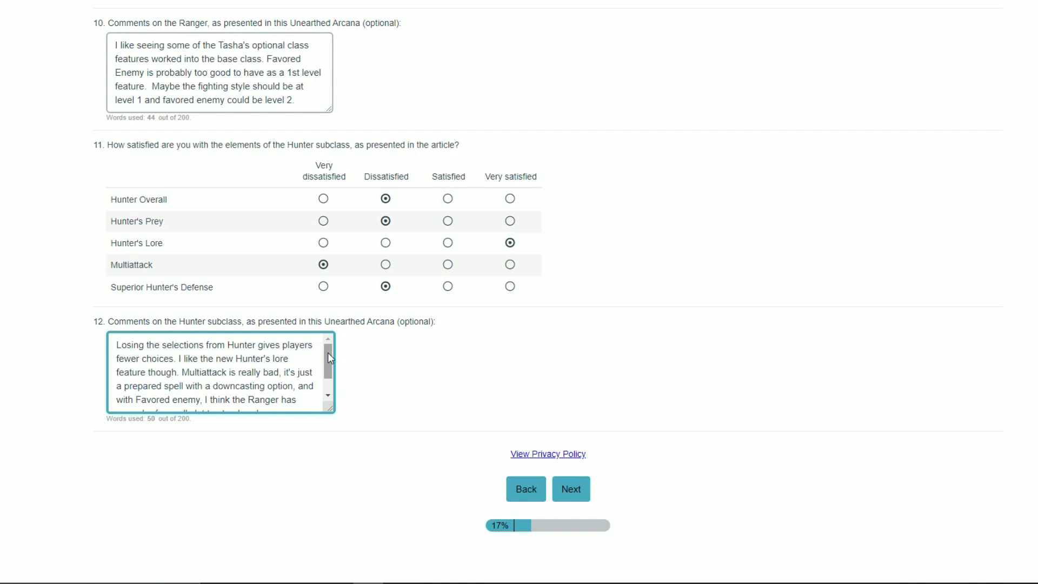
{"action": "left_click_drag", "start_coordinate": [329, 357], "coordinate": [329, 372]}
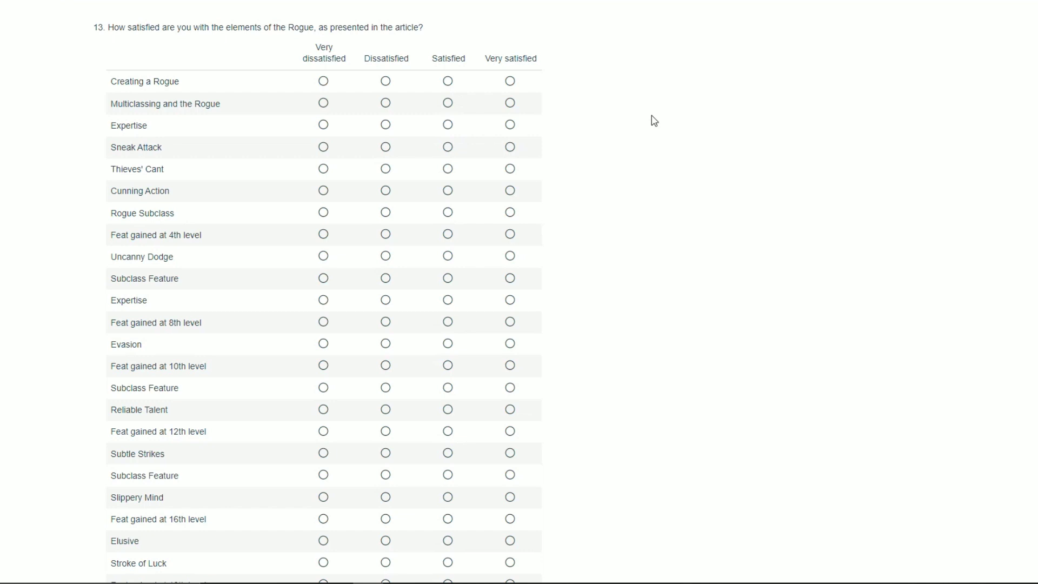
Rate Creating a Rogue, Multiclassing, first Expertise, Thieves' Cant, Cunning Action and Rogue Subclass Satisfied, and Sneak Attack Very dissatisfied.
{"action": "left_click", "coordinate": [448, 82]}
{"action": "left_click", "coordinate": [448, 104]}
{"action": "left_click", "coordinate": [448, 125]}
{"action": "left_click", "coordinate": [324, 148]}
{"action": "left_click", "coordinate": [448, 170]}
{"action": "left_click", "coordinate": [448, 192]}
{"action": "left_click", "coordinate": [448, 213]}
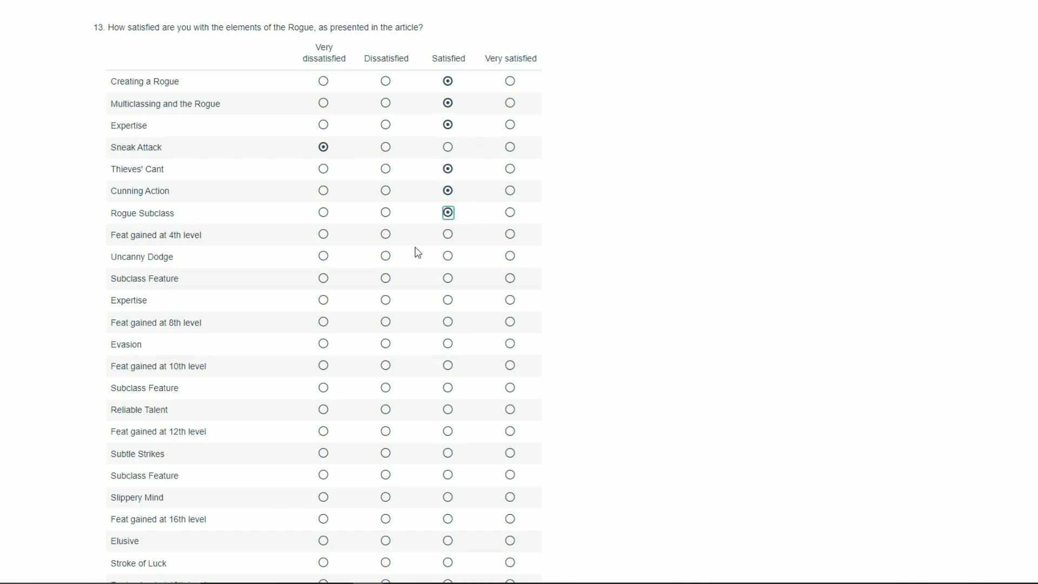
Rate the Rogue's 4th-level feat, Uncanny Dodge, first Subclass Feature, second Expertise and 8th-level feat Satisfied, and Evasion Dissatisfied.
{"action": "left_click", "coordinate": [448, 236]}
{"action": "left_click", "coordinate": [450, 258]}
{"action": "left_click", "coordinate": [446, 278]}
{"action": "left_click", "coordinate": [447, 321]}
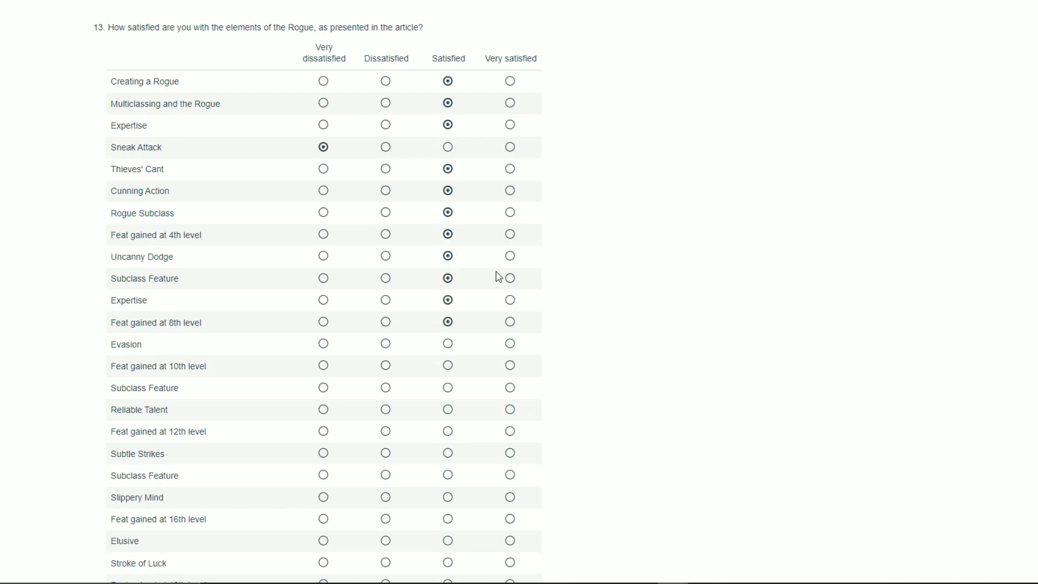
{"action": "left_click", "coordinate": [449, 299]}
{"action": "left_click", "coordinate": [386, 346]}
Rate the Rogue's 10th-level feat, second Subclass Feature, Reliable Talent and 12th-level feat Satisfied.
{"action": "scroll", "coordinate": [572, 347], "scroll_direction": "down", "scroll_amount": 2}
{"action": "left_click", "coordinate": [448, 240]}
{"action": "left_click", "coordinate": [448, 263]}
{"action": "left_click", "coordinate": [448, 285]}
{"action": "left_click", "coordinate": [448, 307]}
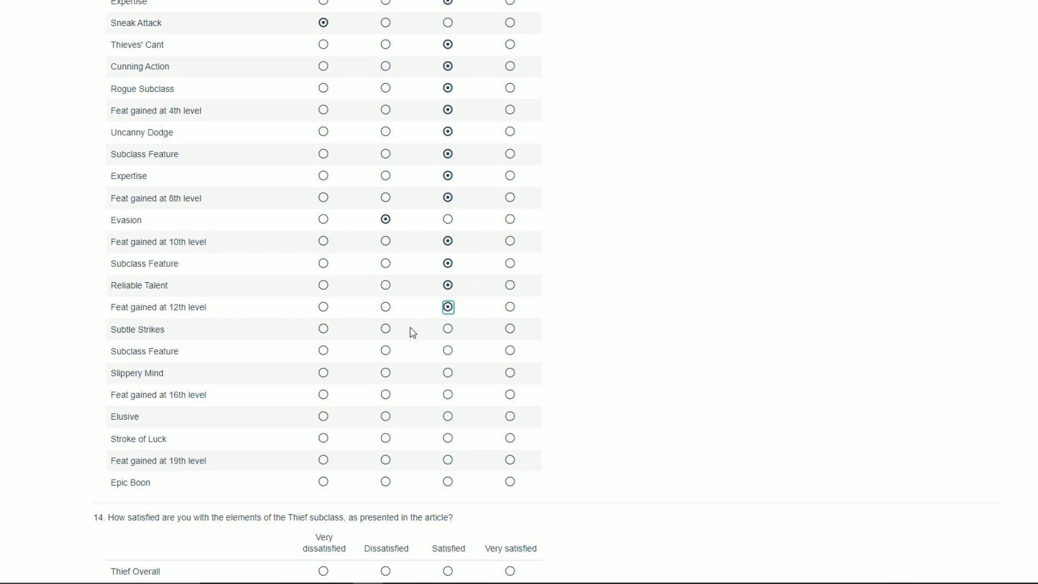
Rate Subtle Strikes Very satisfied, and the Rogue's last Subclass Feature, Slippery Mind, 16th-level feat and Elusive Satisfied.
{"action": "left_click", "coordinate": [510, 329]}
{"action": "left_click", "coordinate": [448, 351]}
{"action": "left_click", "coordinate": [448, 374]}
{"action": "left_click", "coordinate": [450, 396]}
{"action": "left_click", "coordinate": [450, 419]}
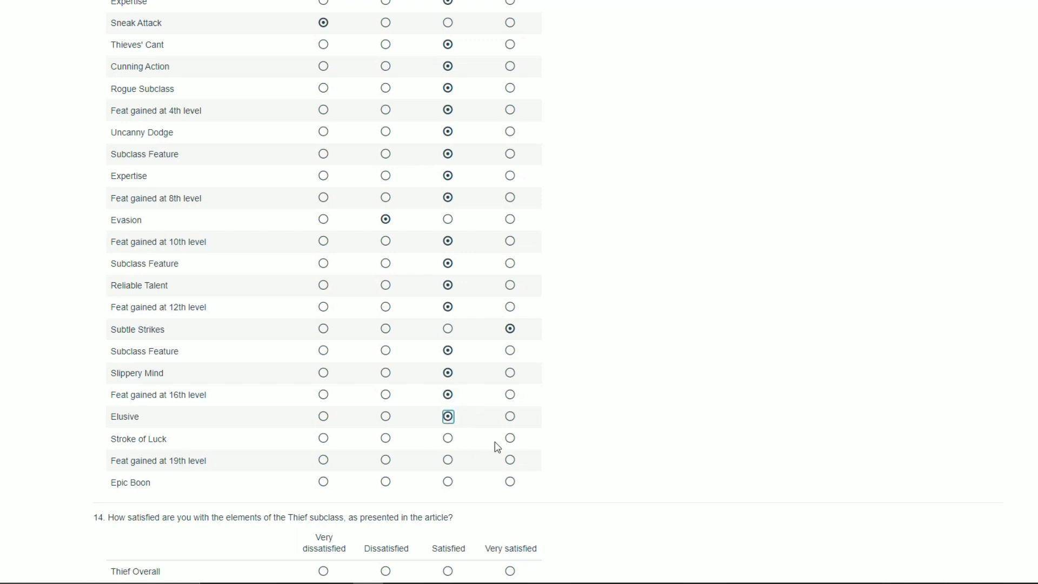
Rate the Rogue's Stroke of Luck Very satisfied, 19th-level feat Satisfied and Epic Boon Dissatisfied.
{"action": "left_click", "coordinate": [510, 439]}
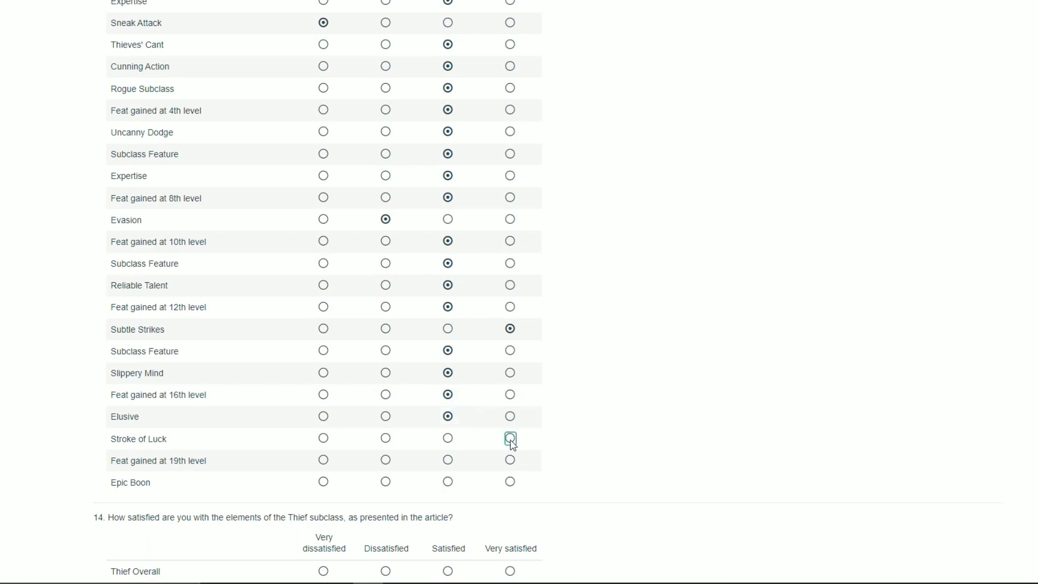
{"action": "left_click", "coordinate": [450, 464]}
{"action": "left_click", "coordinate": [386, 483]}
Rate the Thief's Second-Story Work, Supreme Sneak and Use Magic Device Satisfied, and Thief's Reflexes, Fast Hands and Thief Overall Dissatisfied.
{"action": "scroll", "coordinate": [427, 449], "scroll_direction": "down", "scroll_amount": 5}
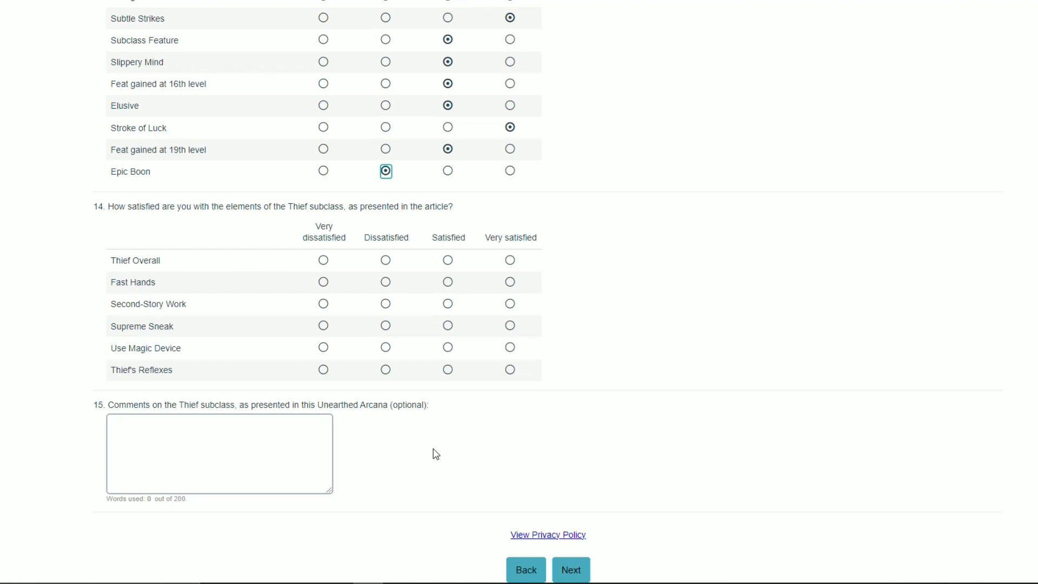
{"action": "left_click", "coordinate": [448, 303]}
{"action": "left_click", "coordinate": [448, 326]}
{"action": "left_click", "coordinate": [451, 350]}
{"action": "left_click", "coordinate": [386, 372]}
{"action": "left_click", "coordinate": [386, 284]}
{"action": "left_click", "coordinate": [385, 260]}
Paste the prepared Thief subclass comment starting "Without Use an Object, Fast hands seems really lackluster" and read it through.
{"action": "left_click", "coordinate": [331, 429]}
{"action": "key", "text": "ctrl+v"}
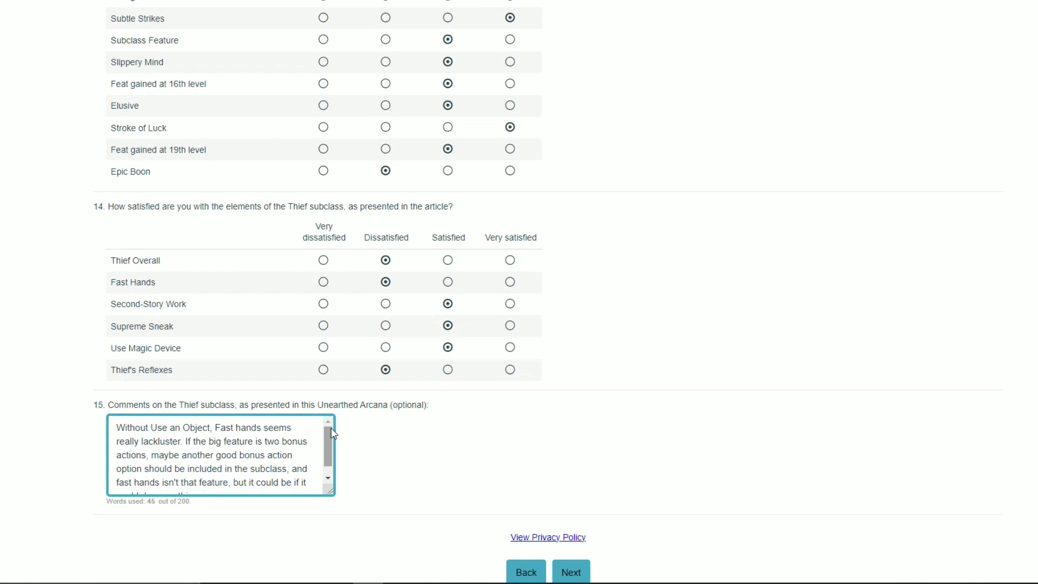
{"action": "left_click_drag", "start_coordinate": [329, 429], "coordinate": [328, 439]}
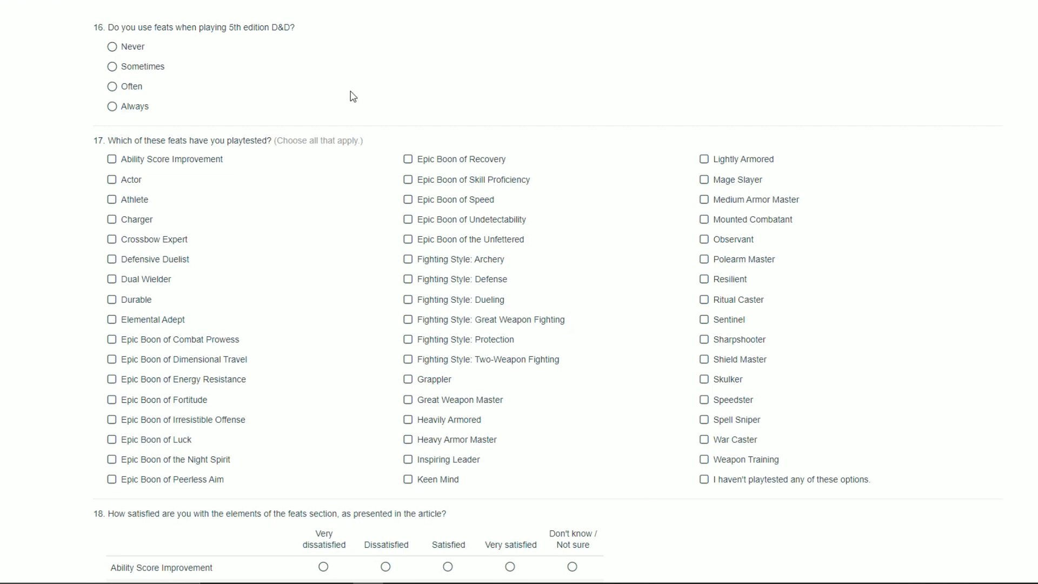
Answer that feats are Always used in 5th edition play and that none of the listed feats have been playtested.
{"action": "left_click", "coordinate": [113, 107]}
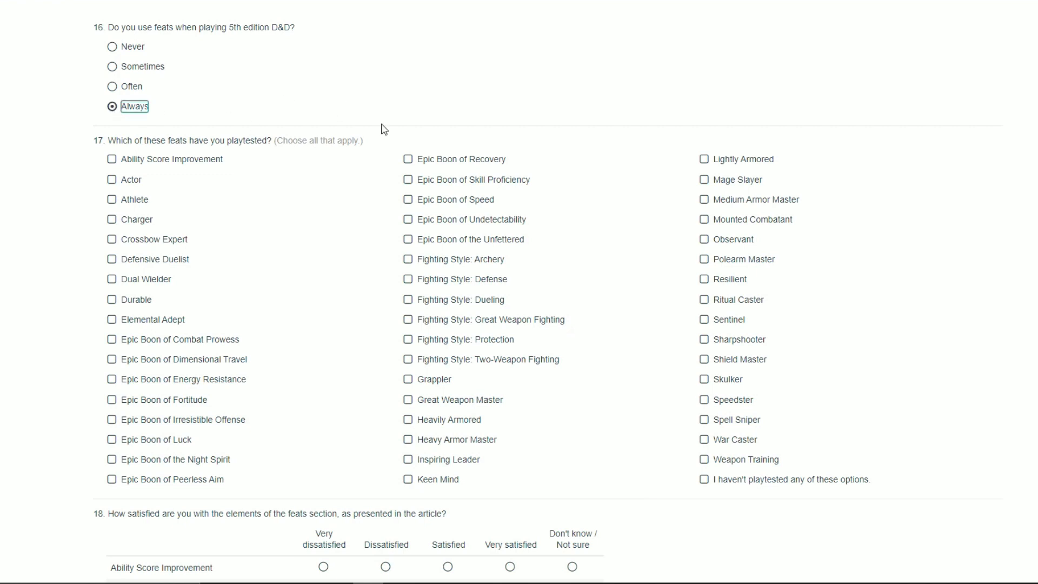
{"action": "left_click", "coordinate": [704, 480]}
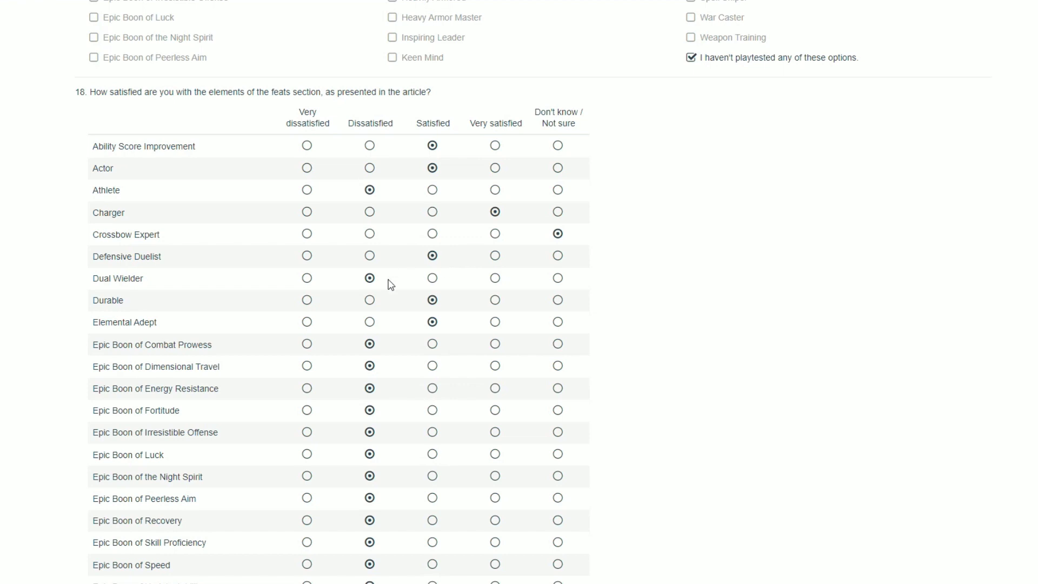
Review the satisfaction ratings for all feats from Ability Score Improvement to Weapon Training and the written feats comment.
{"action": "scroll", "coordinate": [390, 285], "scroll_direction": "down", "scroll_amount": 2}
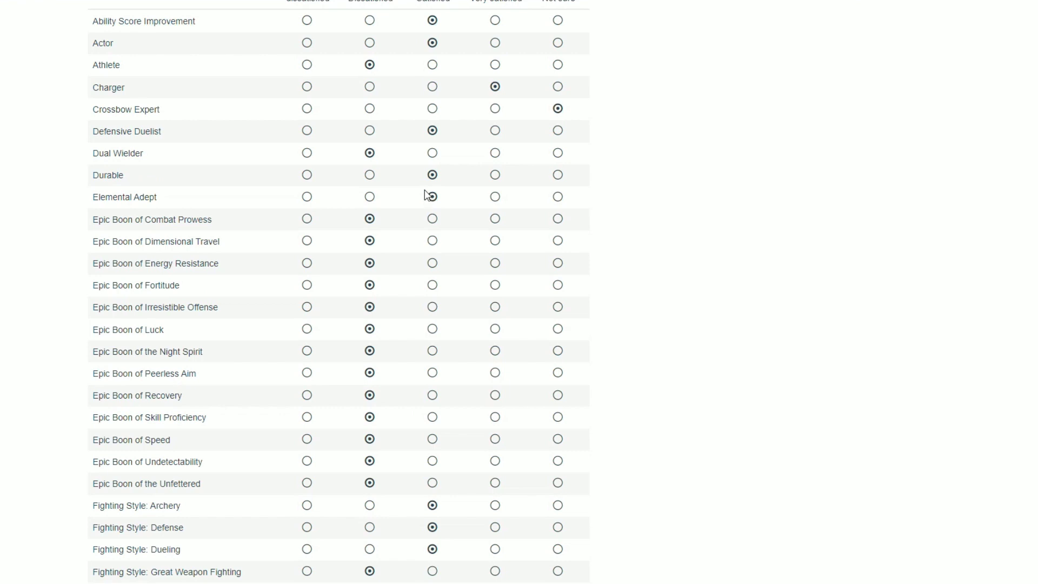
{"action": "scroll", "coordinate": [391, 234], "scroll_direction": "down", "scroll_amount": 2}
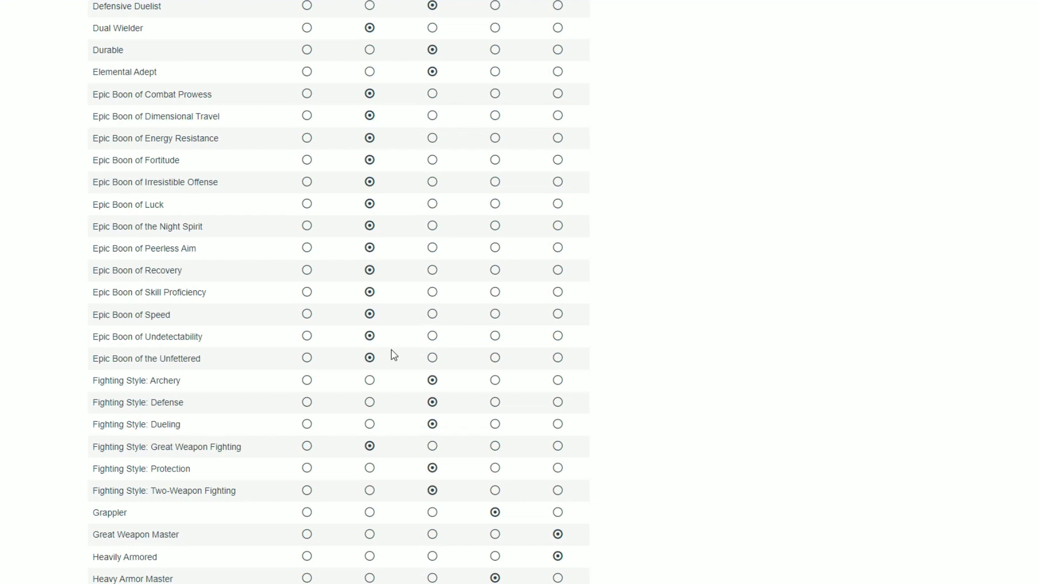
{"action": "scroll", "coordinate": [394, 354], "scroll_direction": "down", "scroll_amount": 1}
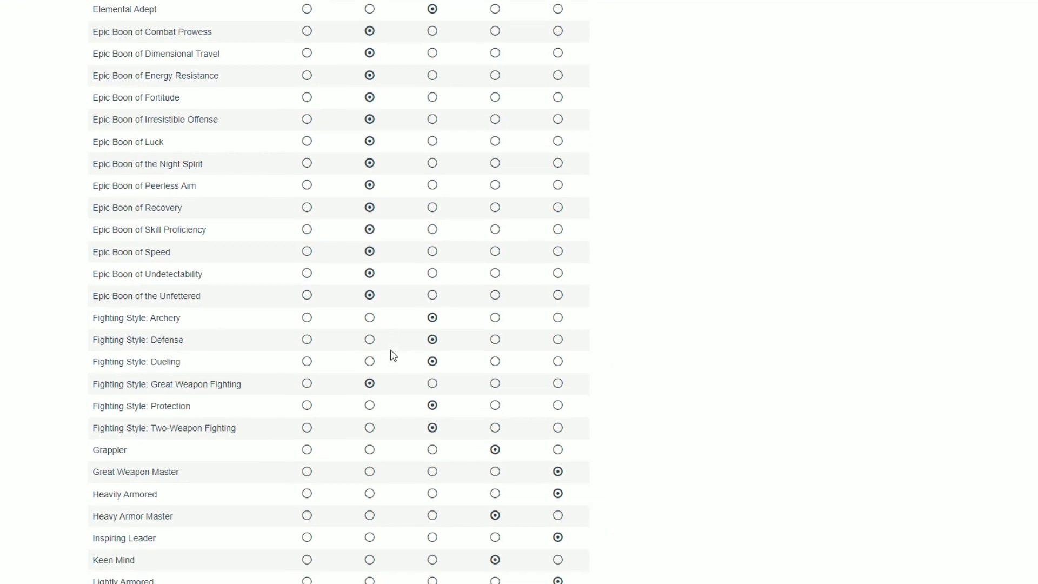
{"action": "scroll", "coordinate": [393, 355], "scroll_direction": "down", "scroll_amount": 3}
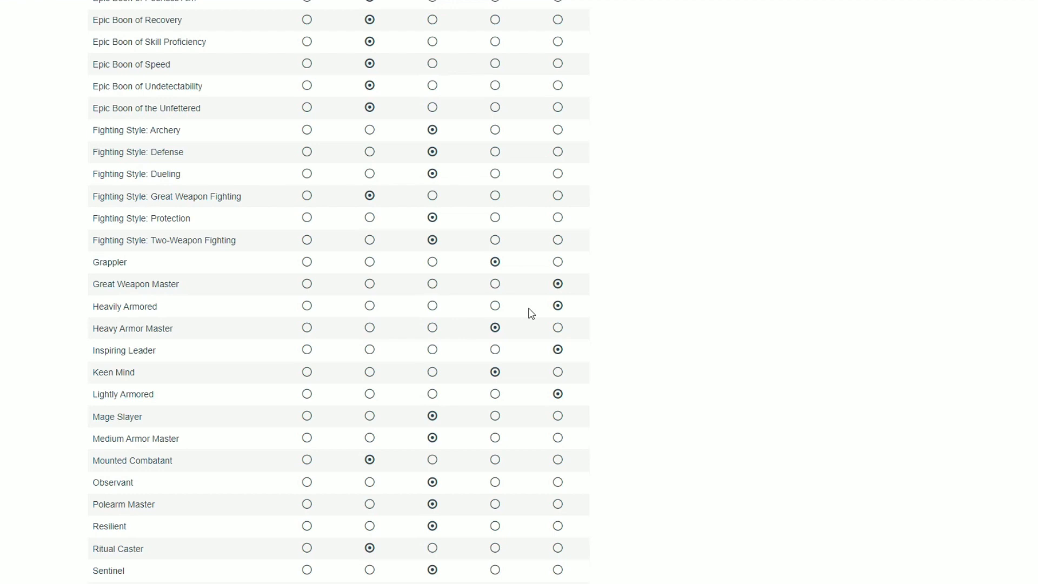
{"action": "scroll", "coordinate": [531, 314], "scroll_direction": "down", "scroll_amount": 6}
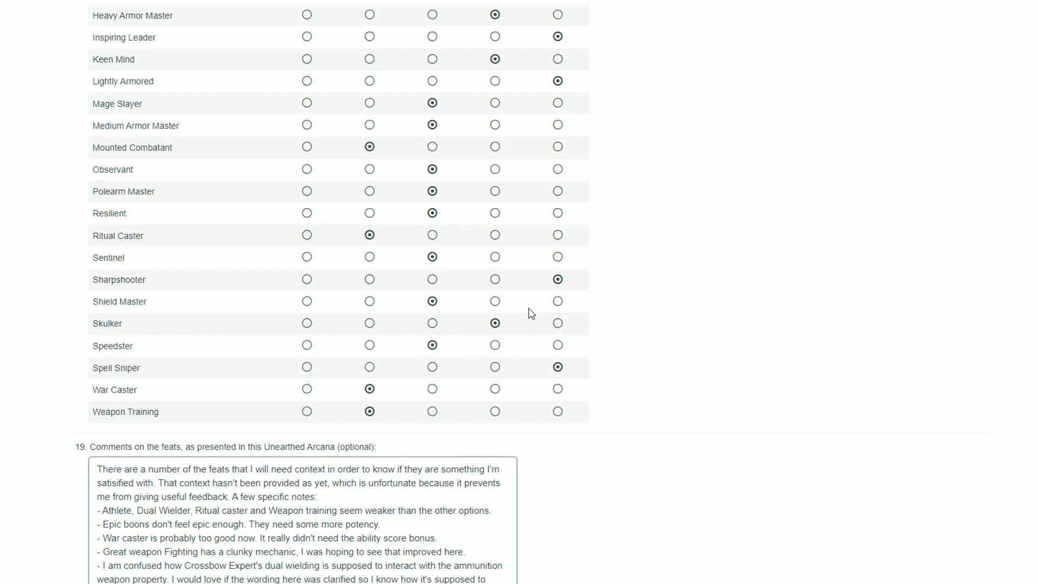
{"action": "scroll", "coordinate": [612, 326], "scroll_direction": "down", "scroll_amount": 3}
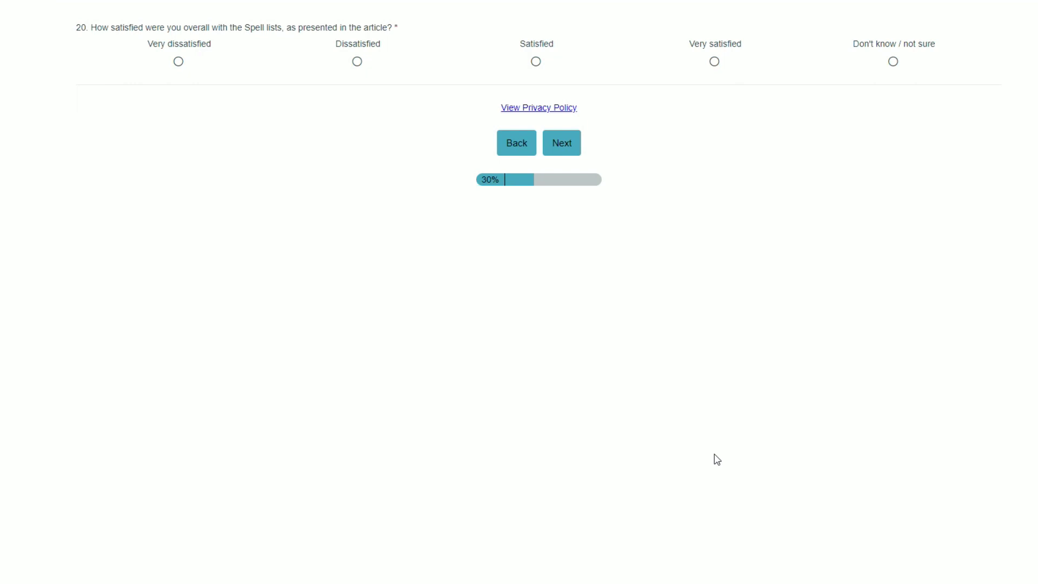
Rate the Spell lists overall as Don't know / not sure and continue to the following page.
{"action": "left_click", "coordinate": [893, 62]}
{"action": "left_click", "coordinate": [561, 143]}
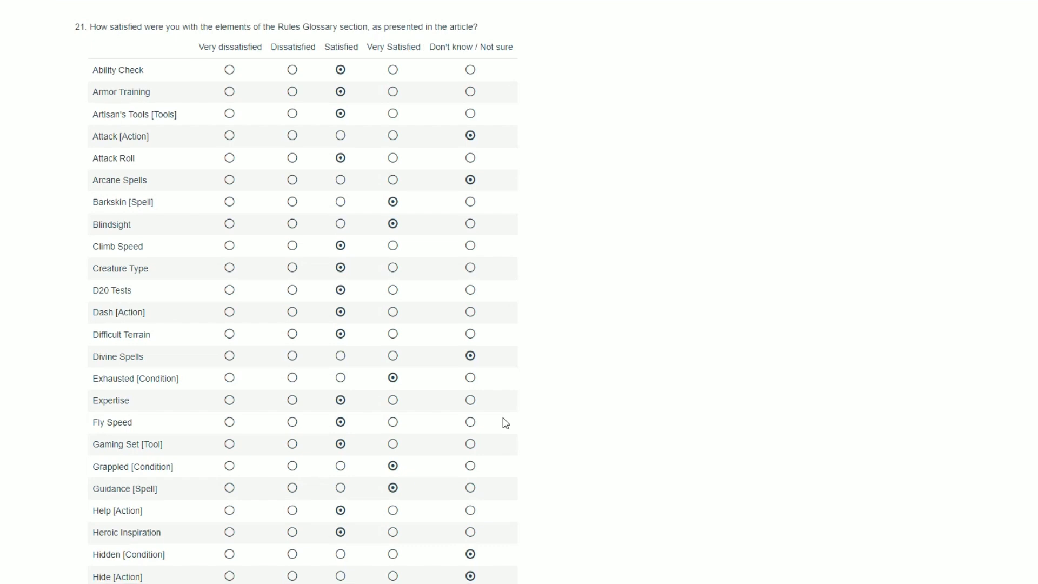
Review the Rules Glossary ratings from Ability Check to Unarmed Strike and read the written glossary comment.
{"action": "scroll", "coordinate": [505, 422], "scroll_direction": "down", "scroll_amount": 2}
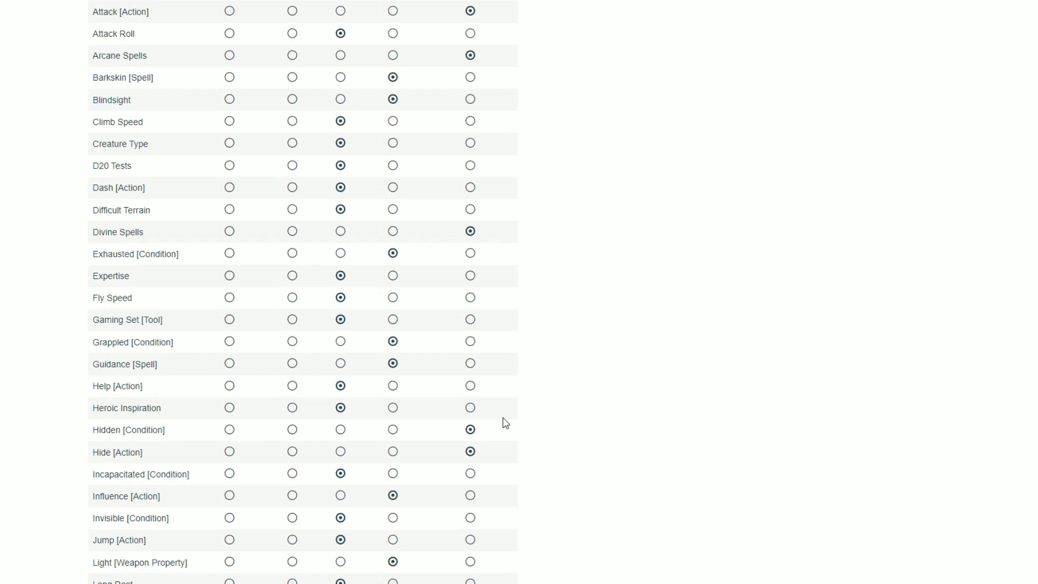
{"action": "scroll", "coordinate": [506, 423], "scroll_direction": "down", "scroll_amount": 2}
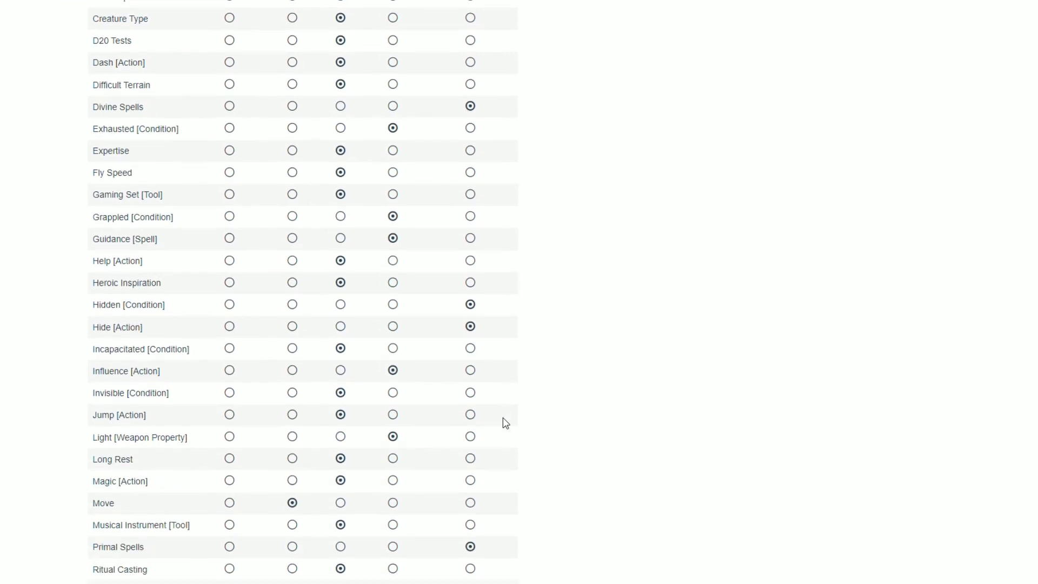
{"action": "scroll", "coordinate": [506, 423], "scroll_direction": "down", "scroll_amount": 1}
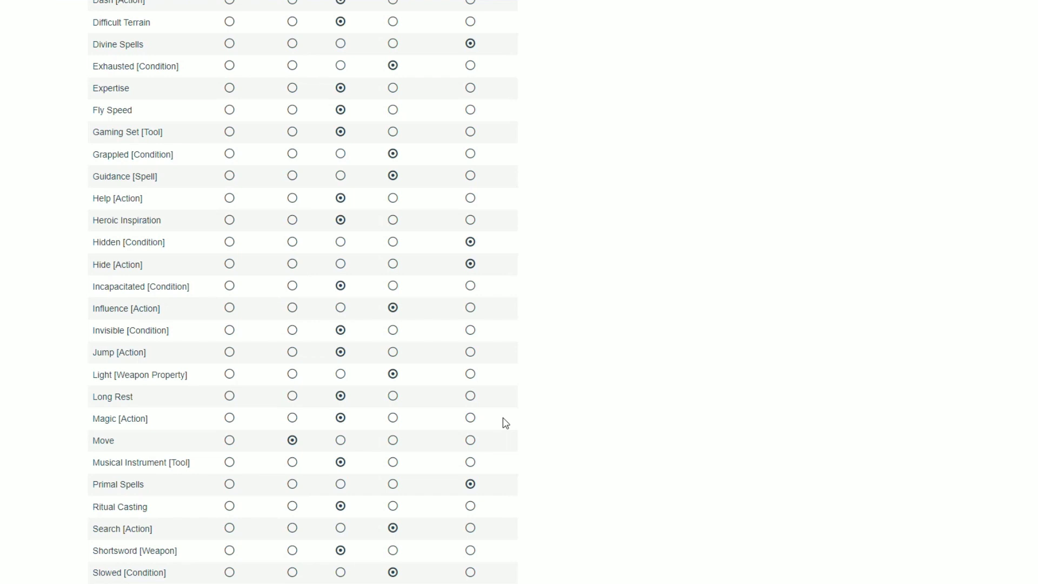
{"action": "scroll", "coordinate": [505, 423], "scroll_direction": "down", "scroll_amount": 4}
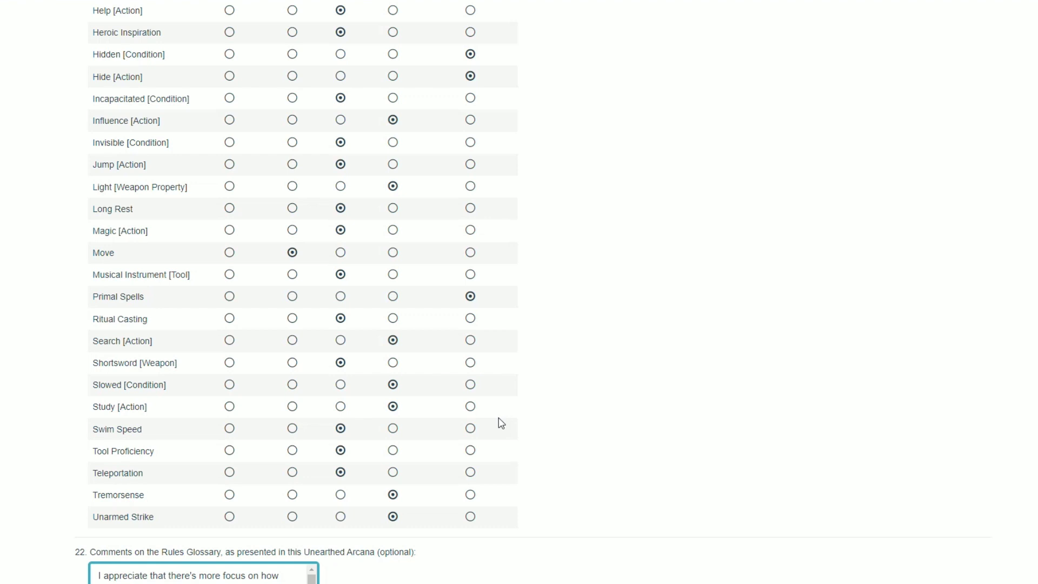
{"action": "scroll", "coordinate": [502, 424], "scroll_direction": "down", "scroll_amount": 4}
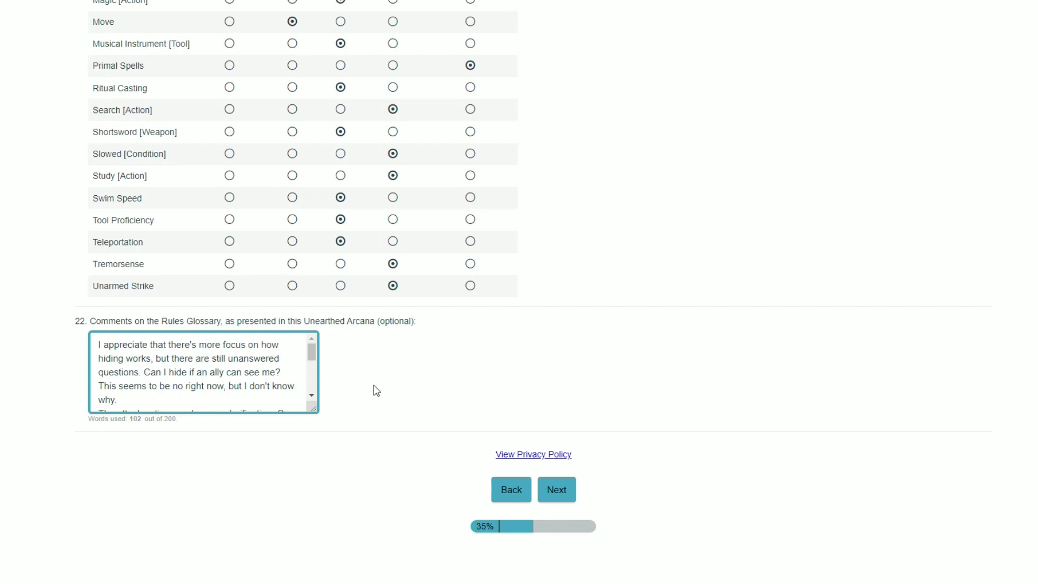
{"action": "left_click_drag", "start_coordinate": [315, 357], "coordinate": [315, 369]}
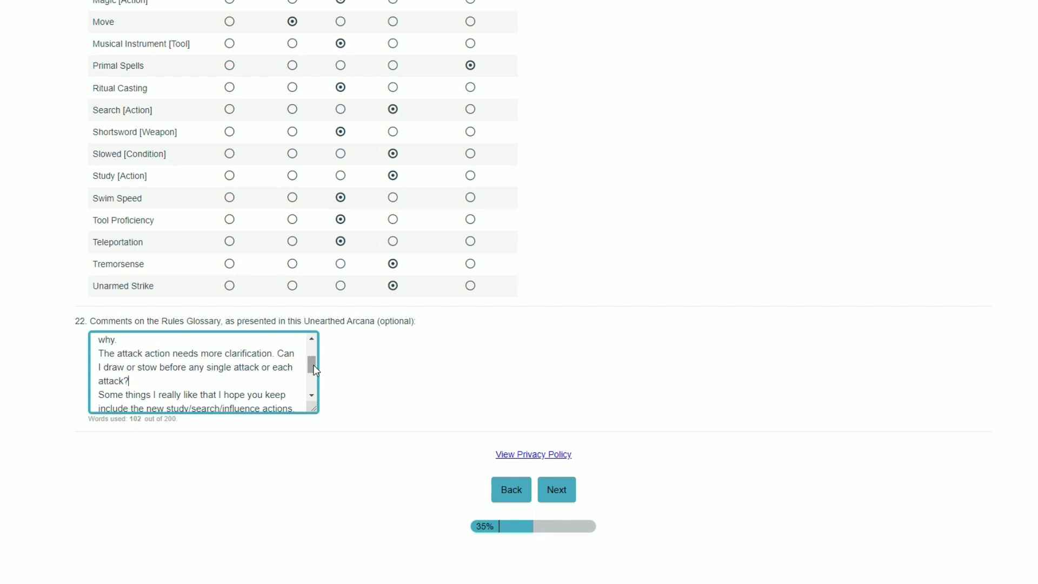
{"action": "left_click_drag", "start_coordinate": [313, 366], "coordinate": [312, 376]}
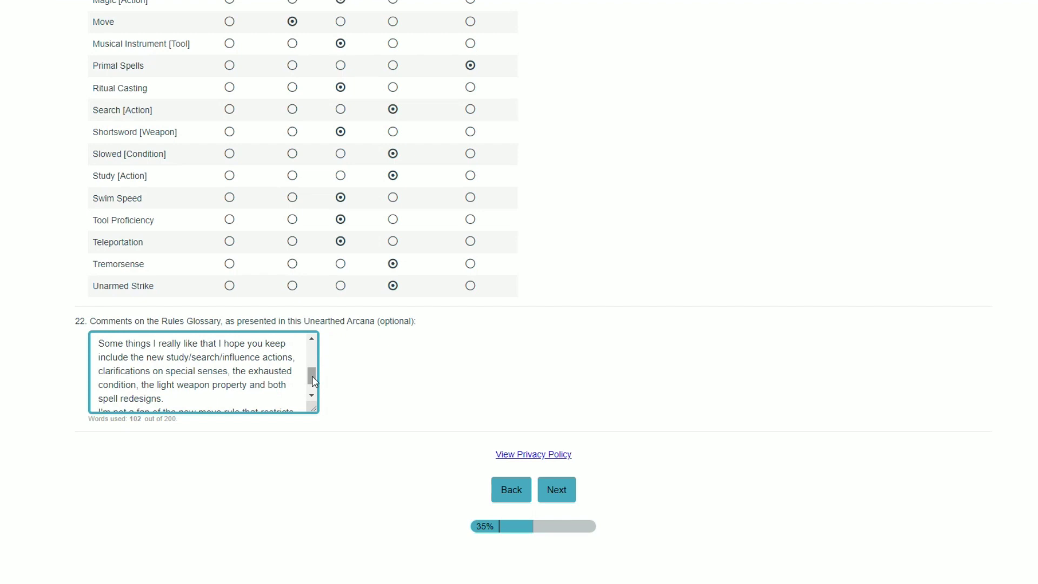
{"action": "scroll", "coordinate": [312, 377], "scroll_direction": "down", "scroll_amount": 2}
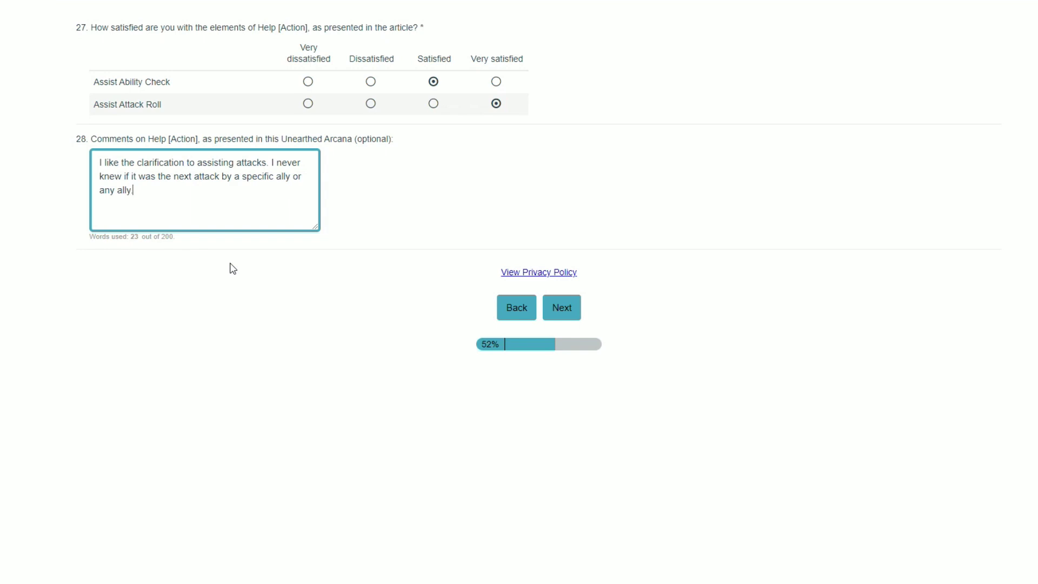
Continue past Help [Action], rate Gaining Heroic Inspiration and Only One at a Time Satisfied, and advance without a comment.
{"action": "left_click", "coordinate": [562, 307]}
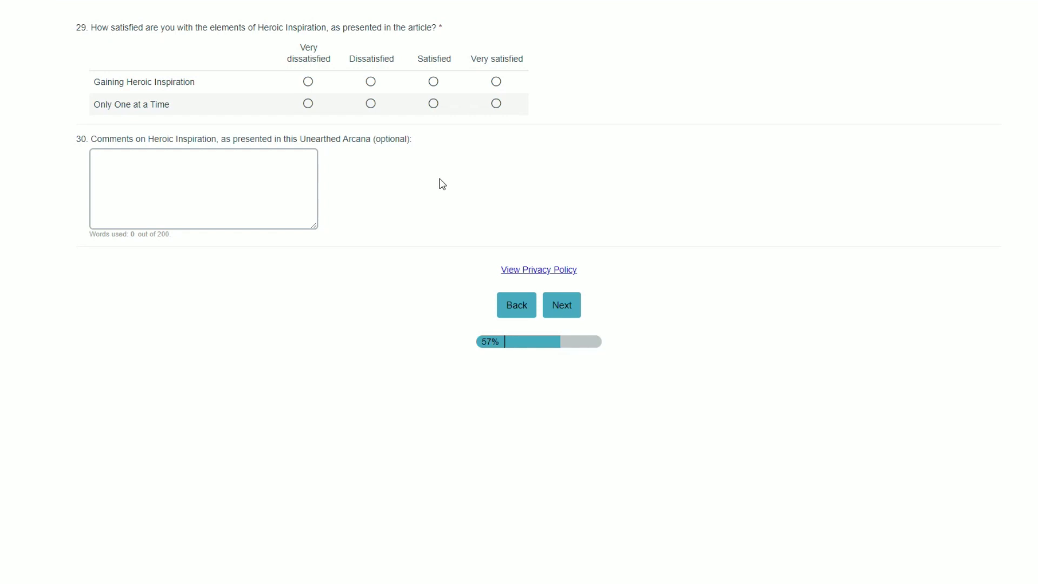
{"action": "left_click", "coordinate": [433, 81]}
{"action": "left_click", "coordinate": [433, 104]}
{"action": "left_click", "coordinate": [560, 306]}
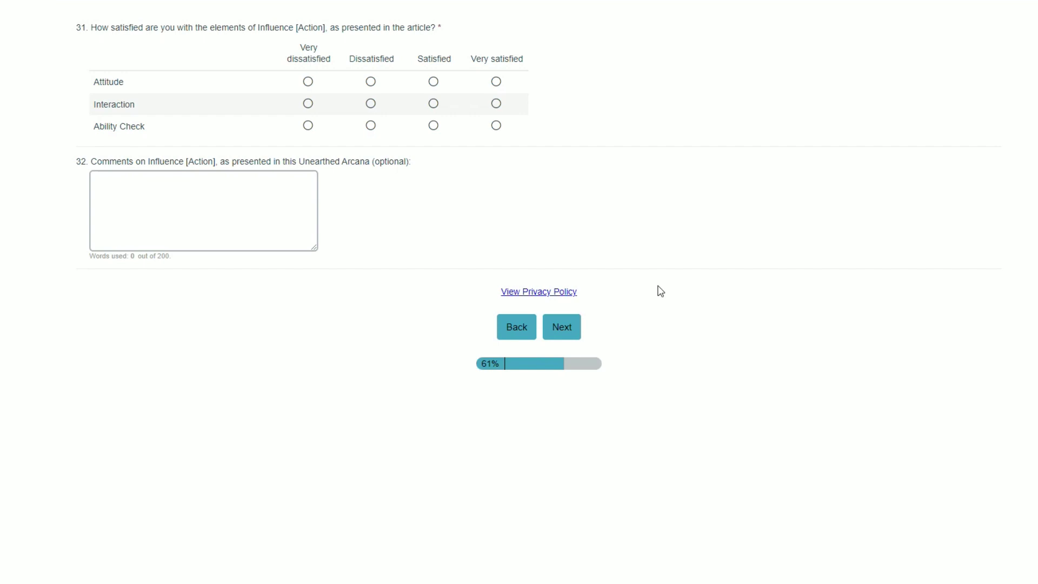
Rate Influence [Action]'s Attitude, Interaction and Ability Check Very satisfied, comment "I really like all aspects of this.", and advance past the Long Rest questions.
{"action": "left_click", "coordinate": [497, 82]}
{"action": "left_click", "coordinate": [496, 104]}
{"action": "left_click", "coordinate": [496, 127]}
{"action": "left_click", "coordinate": [287, 195]}
{"action": "type", "text": "I really like all aspects of this."}
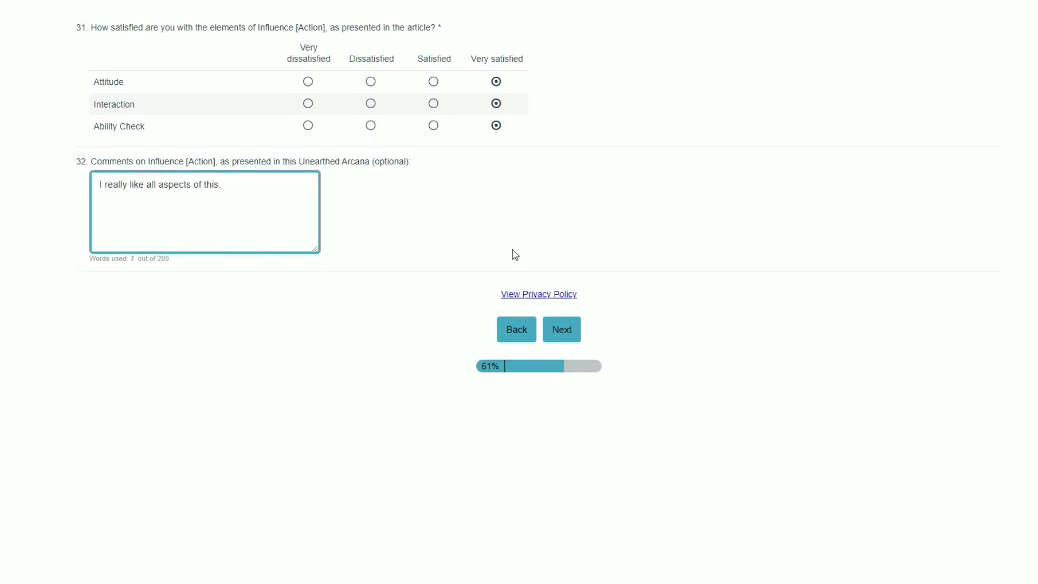
{"action": "left_click", "coordinate": [562, 329]}
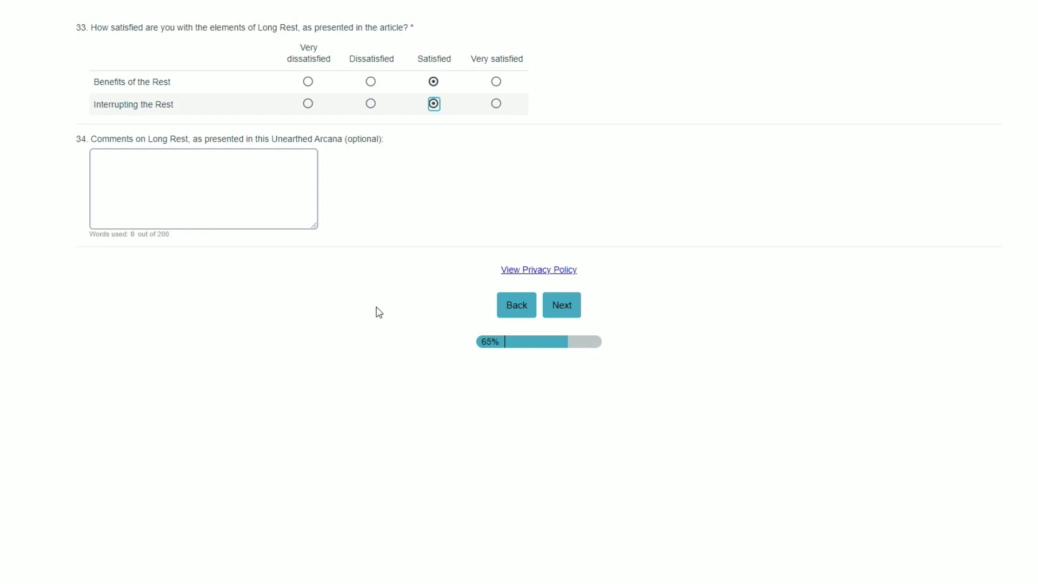
{"action": "left_click", "coordinate": [576, 312]}
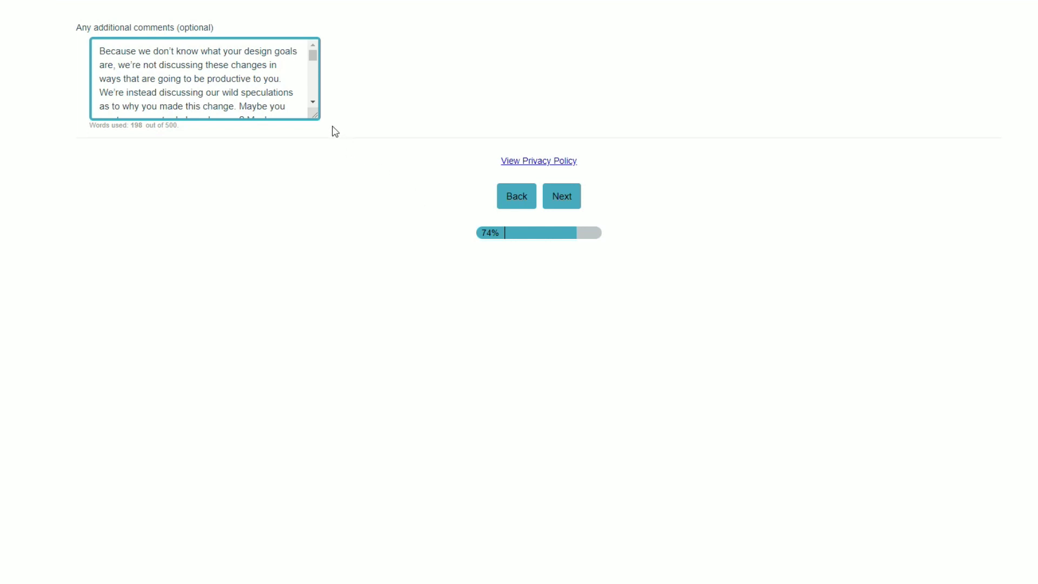
Read the additional comments about the unknown design goals behind the changes through to the end.
{"action": "left_click", "coordinate": [313, 103]}
{"action": "left_click", "coordinate": [313, 104]}
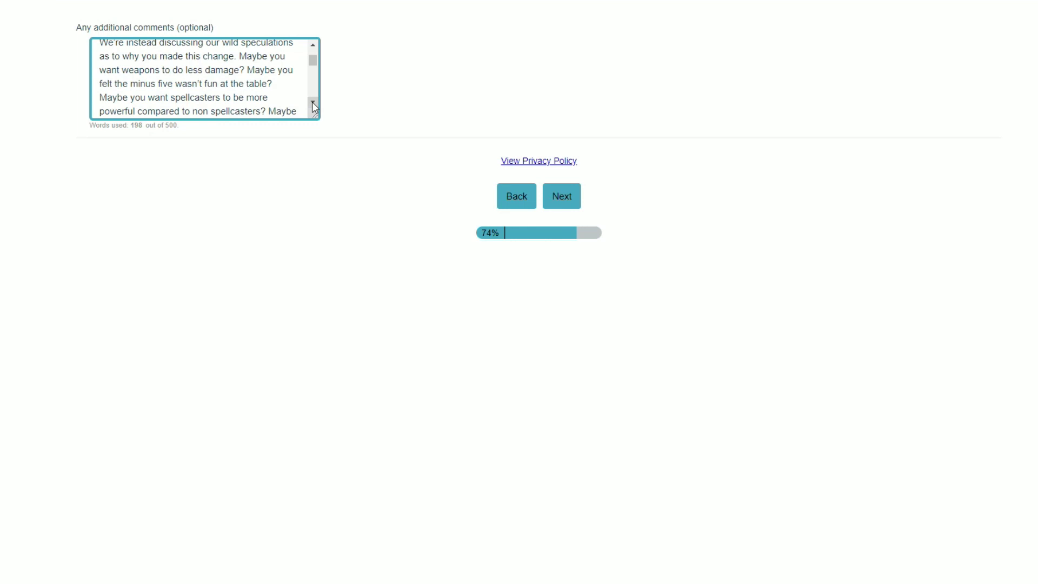
{"action": "left_click", "coordinate": [312, 102]}
{"action": "left_click", "coordinate": [313, 102]}
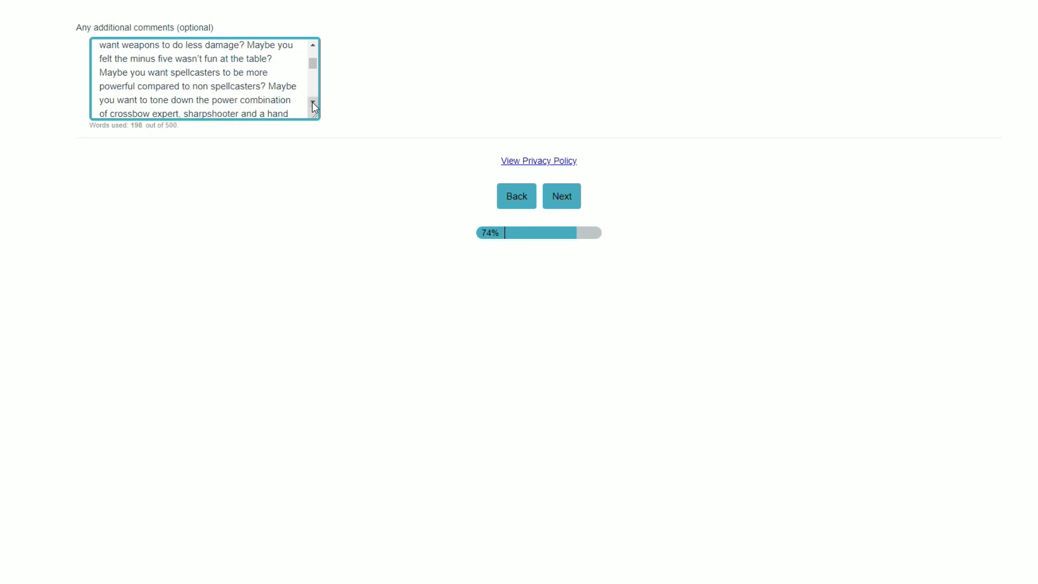
{"action": "left_click", "coordinate": [313, 102]}
{"action": "left_click", "coordinate": [312, 102]}
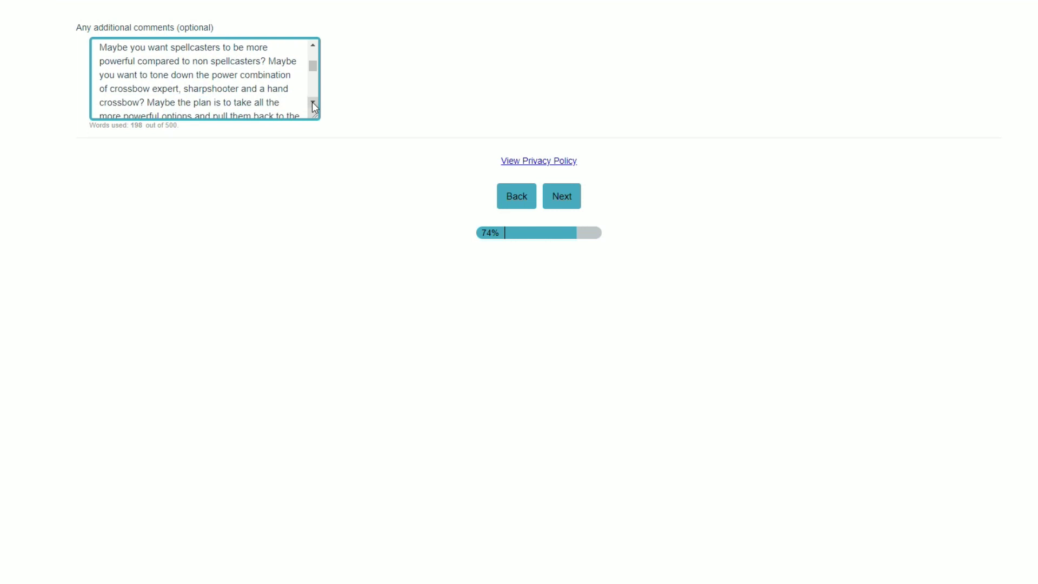
{"action": "left_click", "coordinate": [312, 102]}
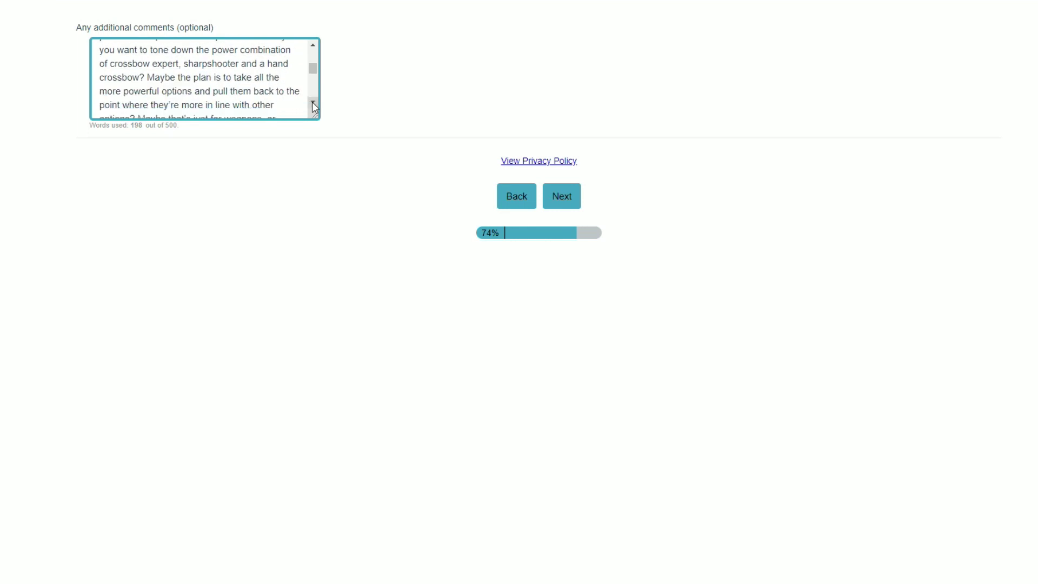
{"action": "left_click", "coordinate": [312, 102]}
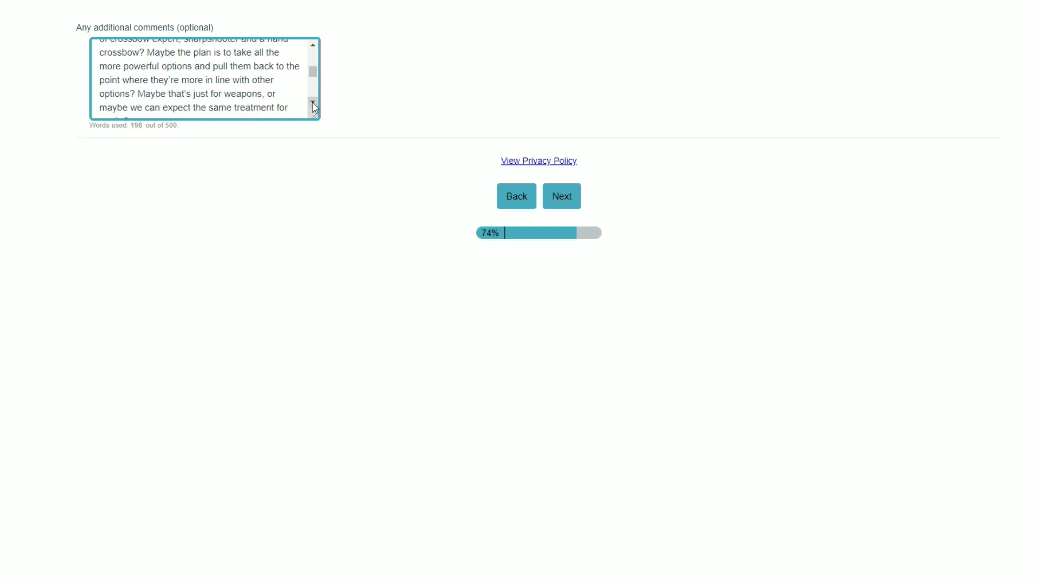
{"action": "left_click", "coordinate": [312, 103]}
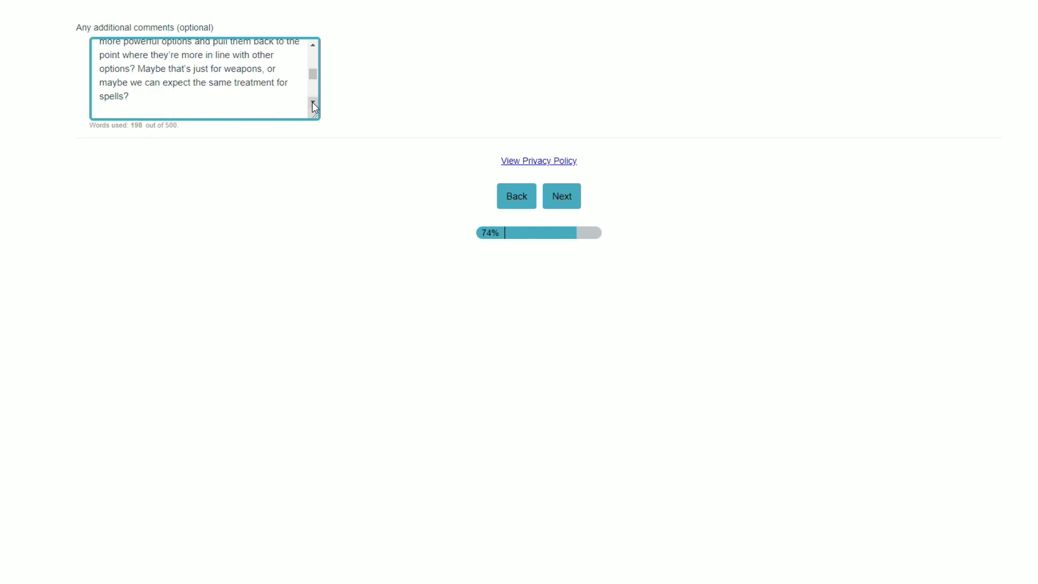
{"action": "left_click", "coordinate": [312, 102]}
{"action": "left_click", "coordinate": [312, 102]}
{"action": "left_click", "coordinate": [312, 102]}
{"action": "left_click", "coordinate": [312, 102]}
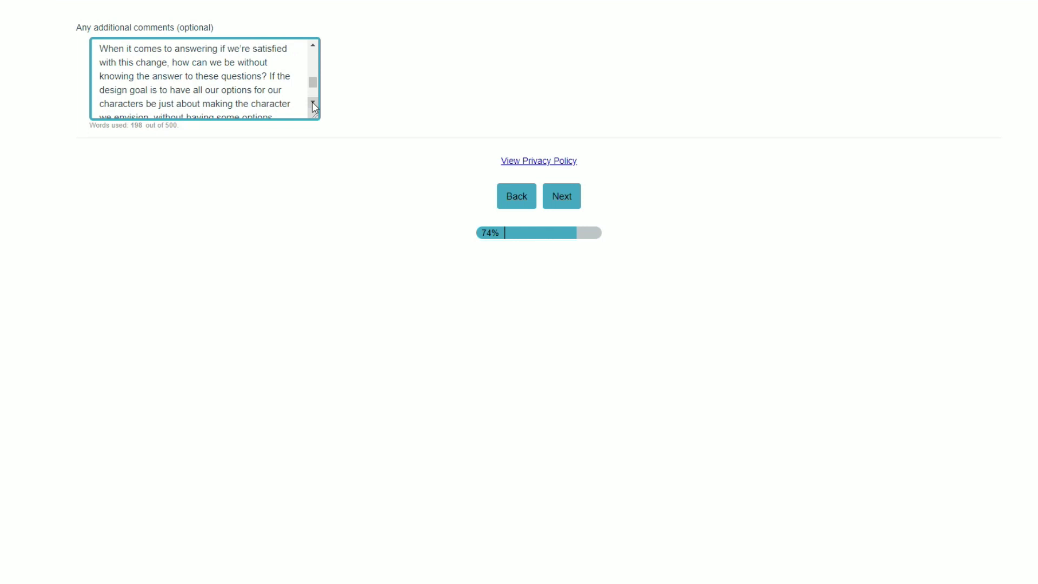
{"action": "left_click", "coordinate": [312, 102]}
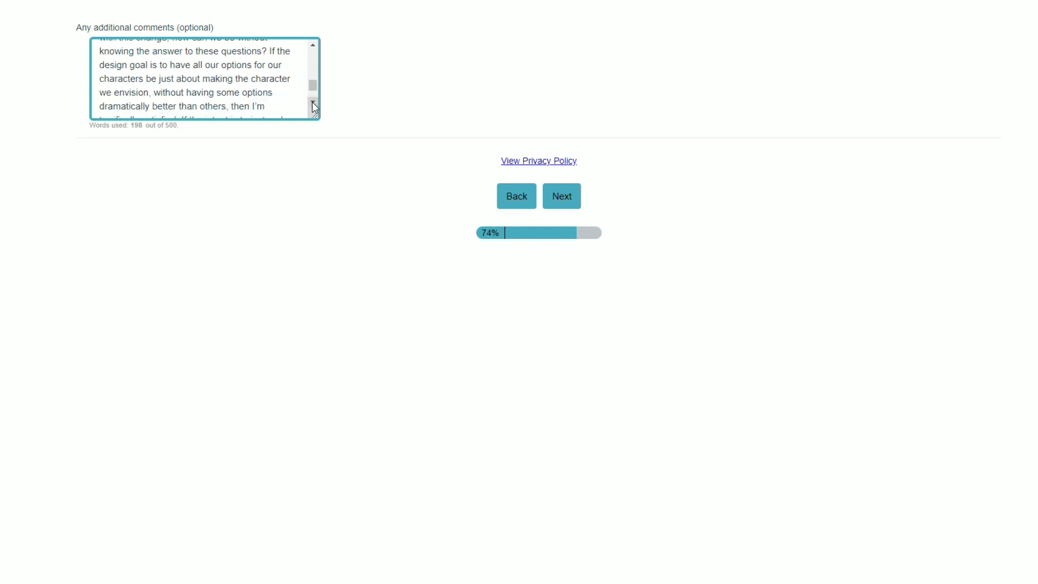
{"action": "left_click", "coordinate": [313, 102]}
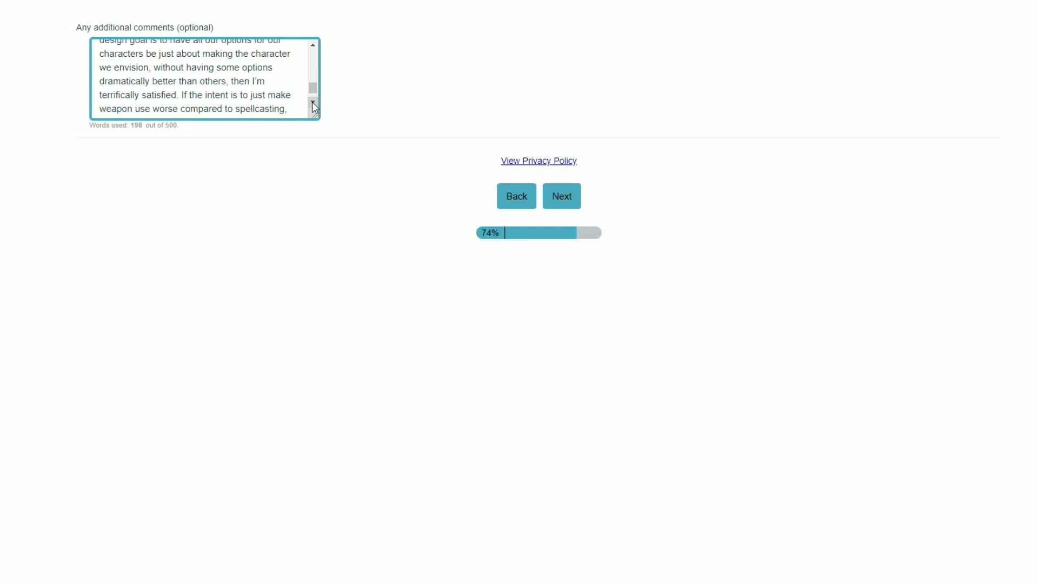
{"action": "left_click", "coordinate": [312, 102]}
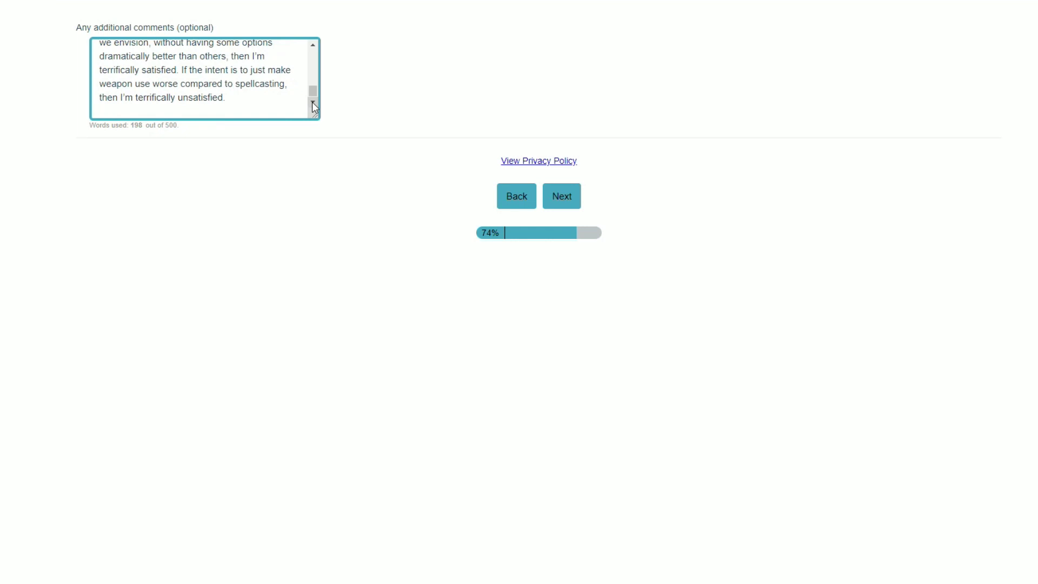
Continue from the additional comments to finish the survey.
{"action": "left_click", "coordinate": [572, 200]}
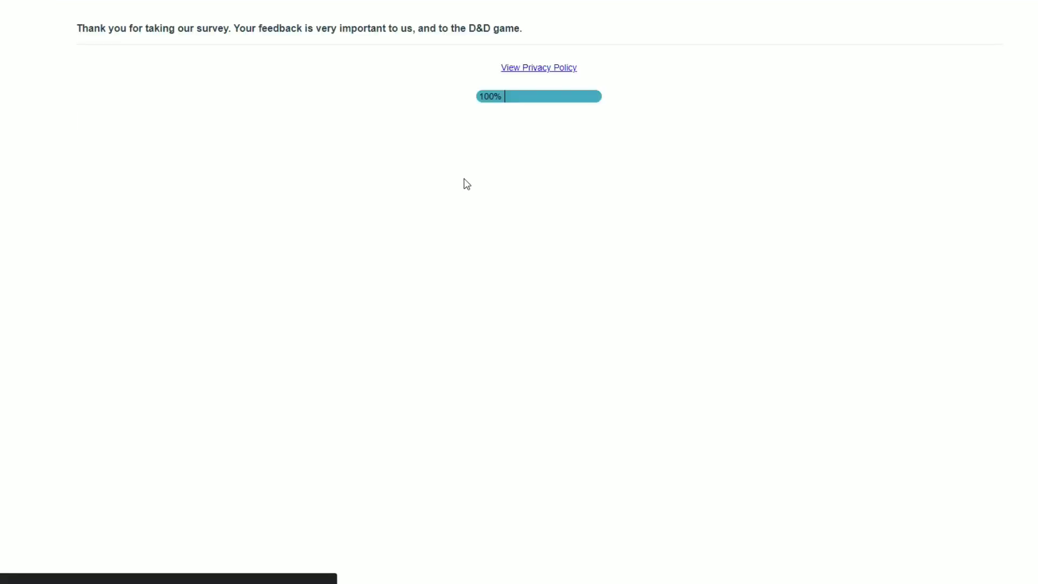